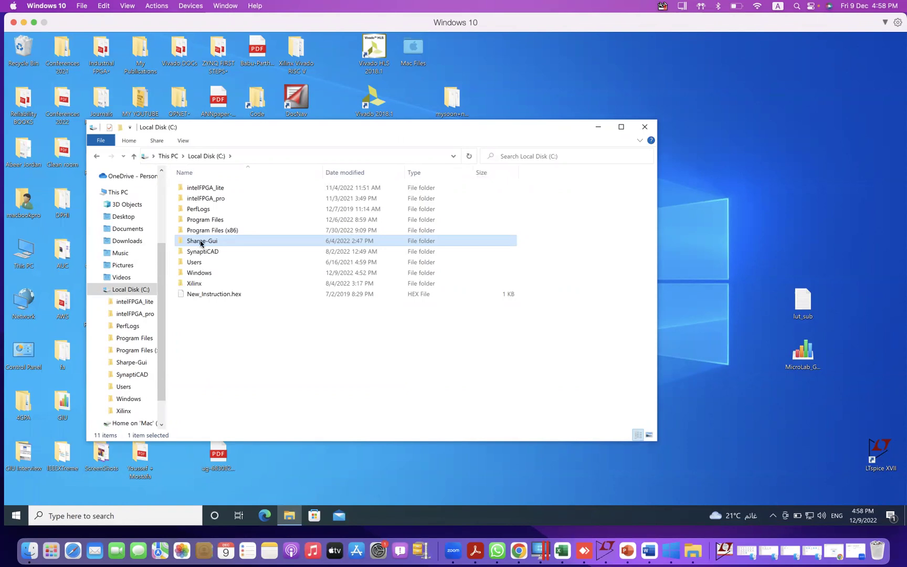
Step: Open the Sharpe-Gui folder on drive C and launch SHARPE from the Interface SHARPE shortcut
double_click(201, 242)
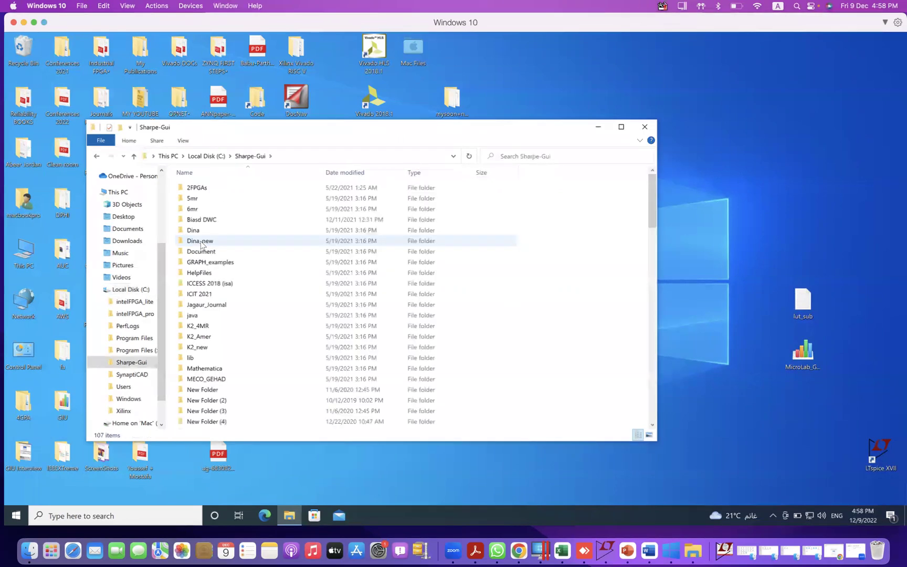
scroll(261, 310, "down", 5)
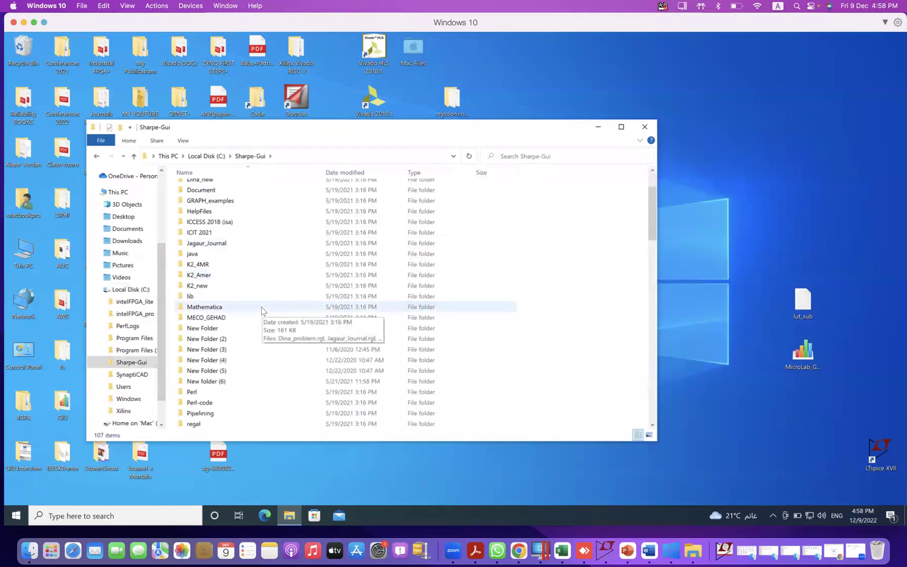
scroll(261, 310, "down", 8)
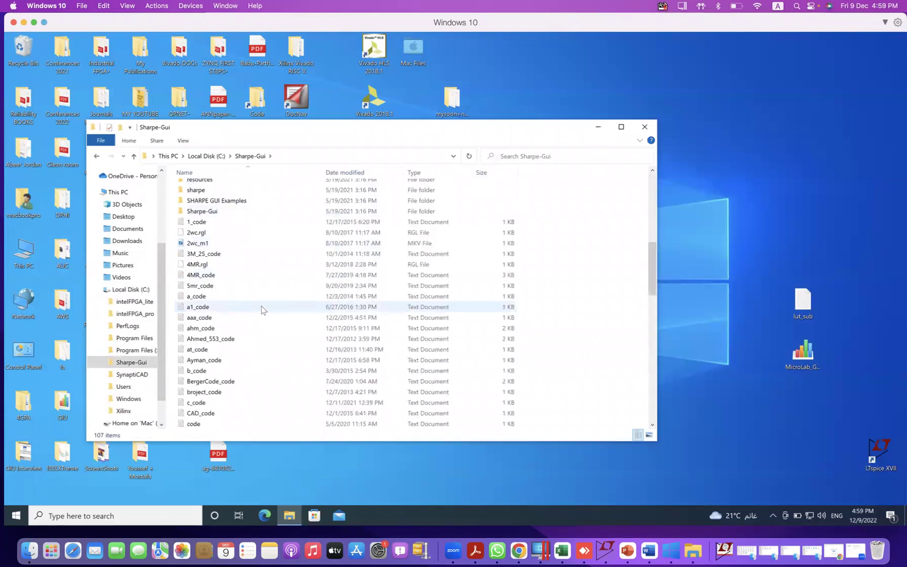
scroll(262, 309, "down", 6)
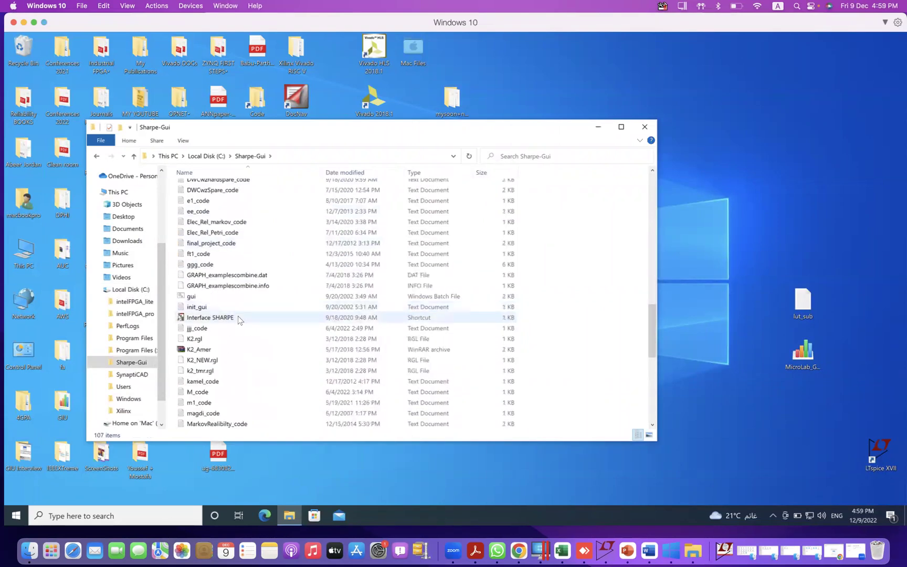
left_click(228, 322)
left_click(227, 319)
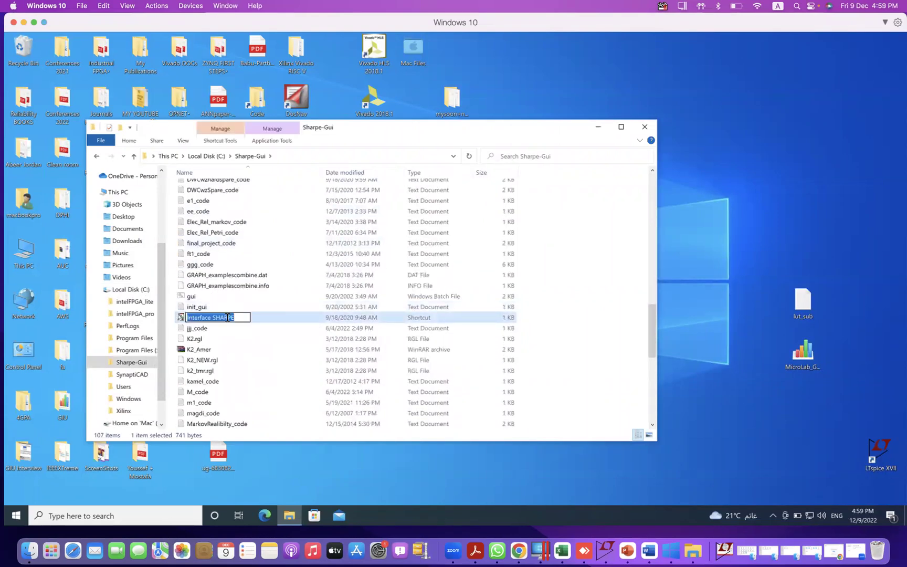
key("Return")
double_click(228, 317)
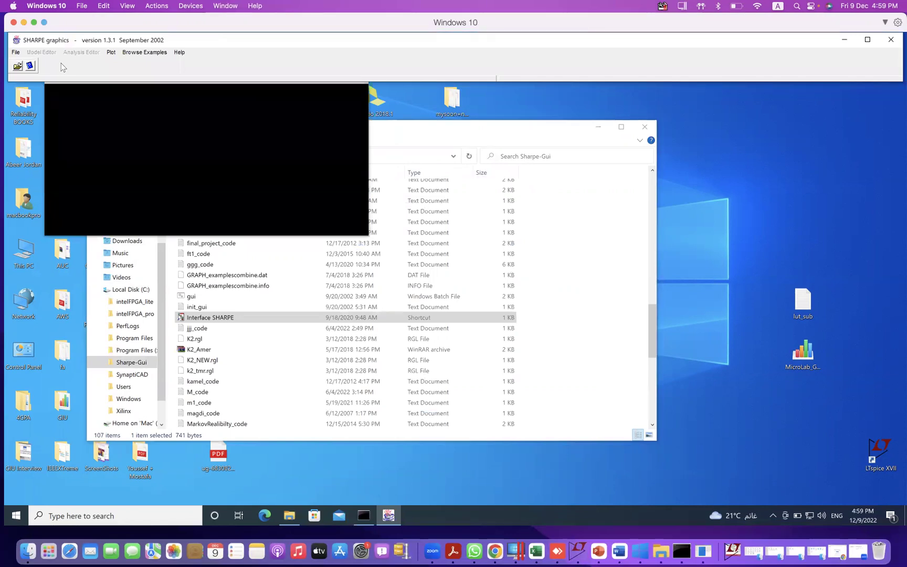
Step: Create a new project called test that starts with a Markov chain model named m
left_click(16, 53)
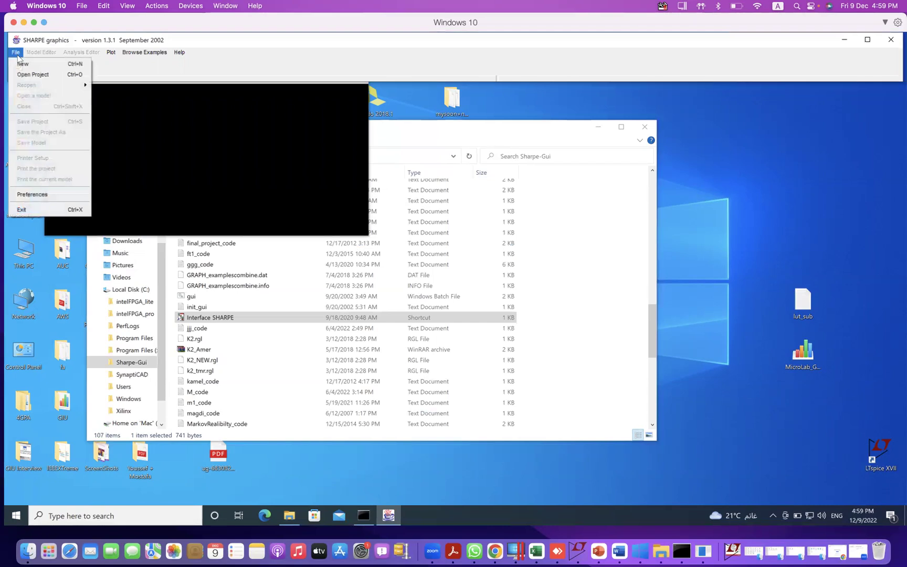
left_click(23, 65)
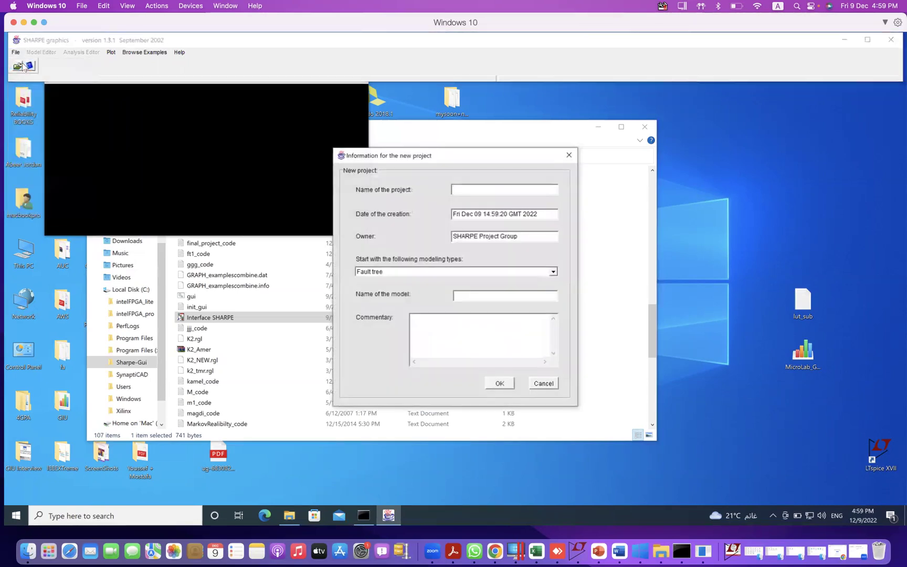
left_click(479, 187)
type("test")
left_click(553, 271)
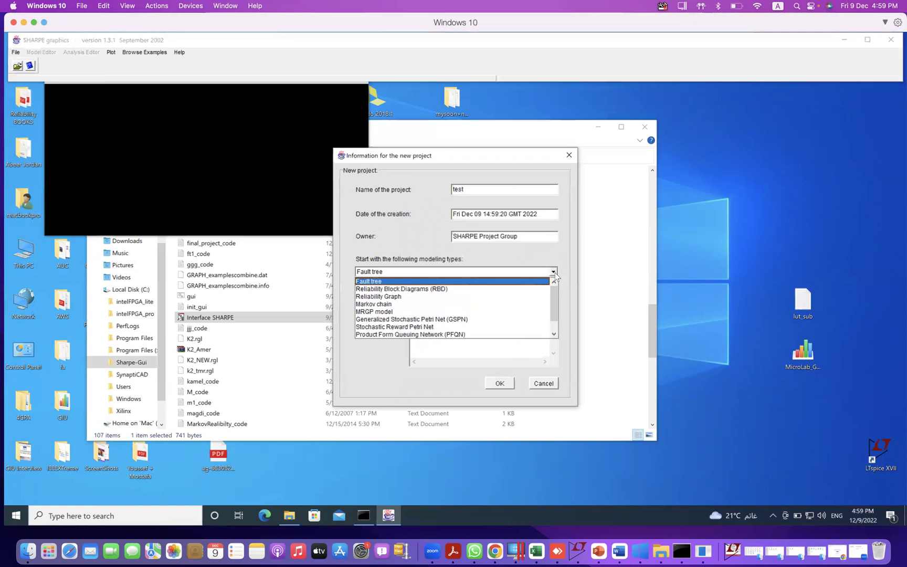
left_click(520, 304)
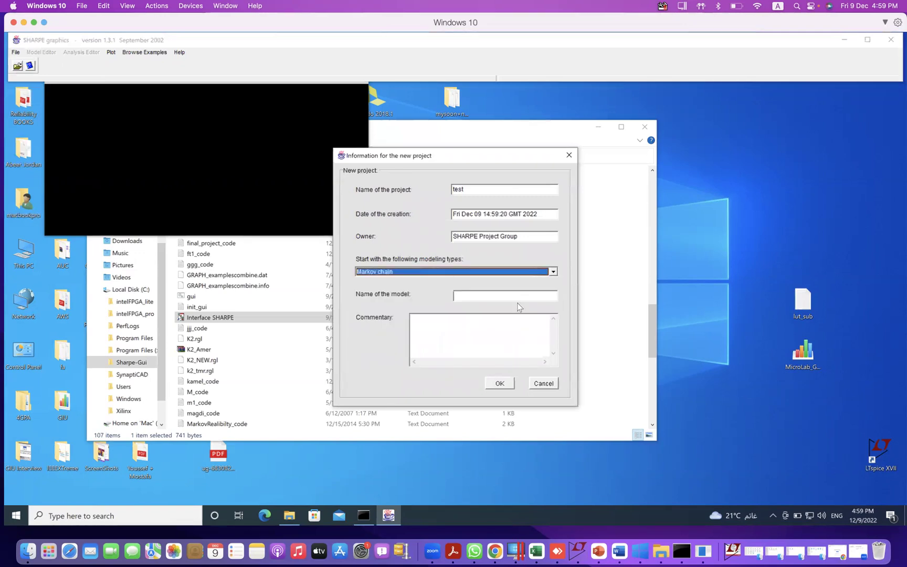
left_click(480, 297)
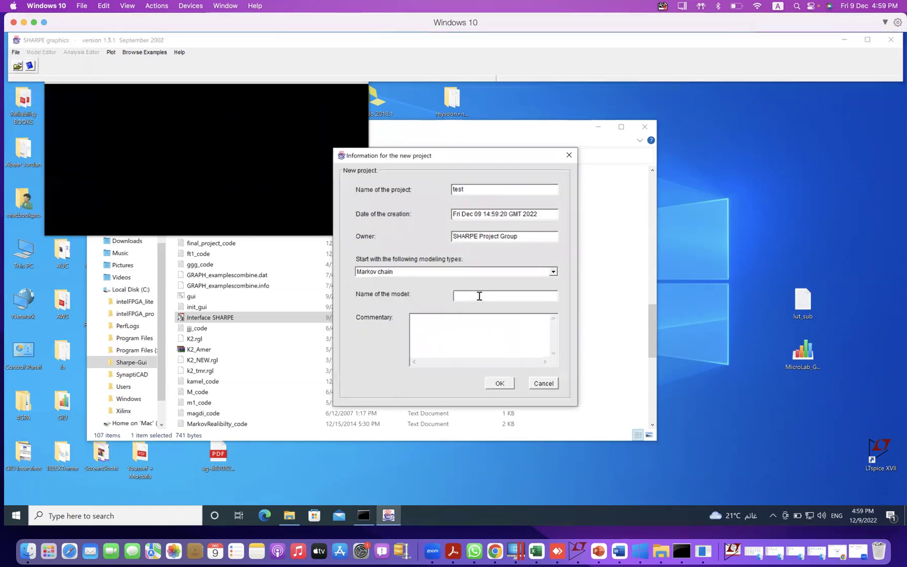
type("m")
left_click(508, 384)
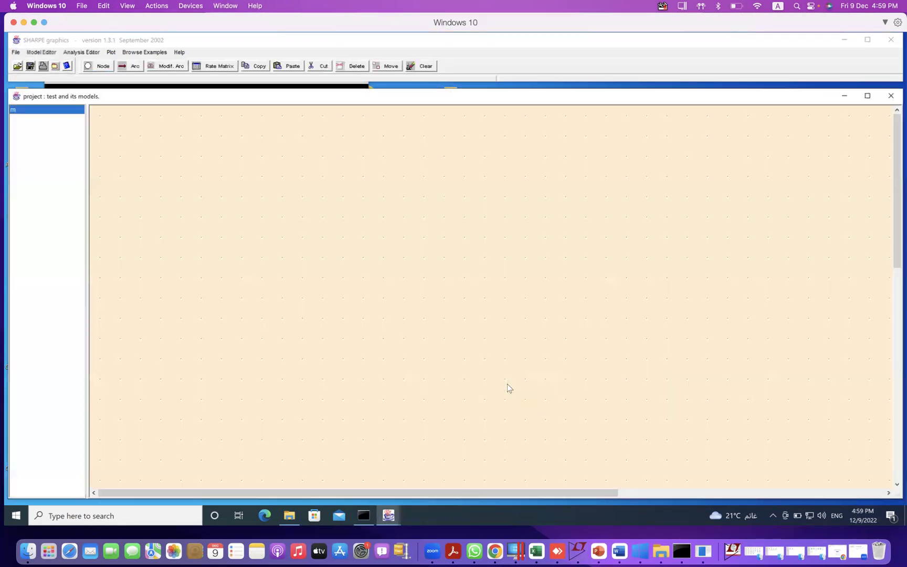
Step: Place a node in the empty Markov chain model and rename it UP
left_click(140, 68)
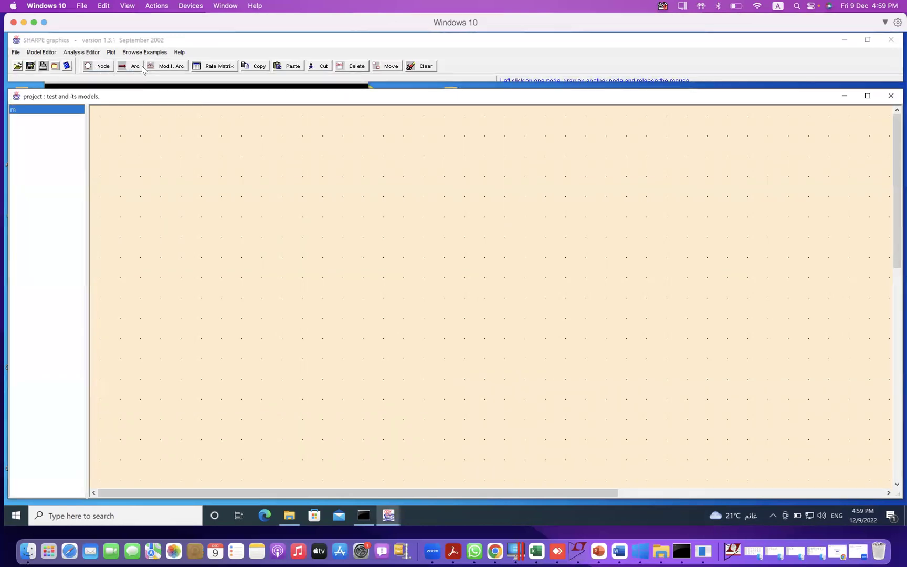
left_click(101, 68)
left_click(102, 66)
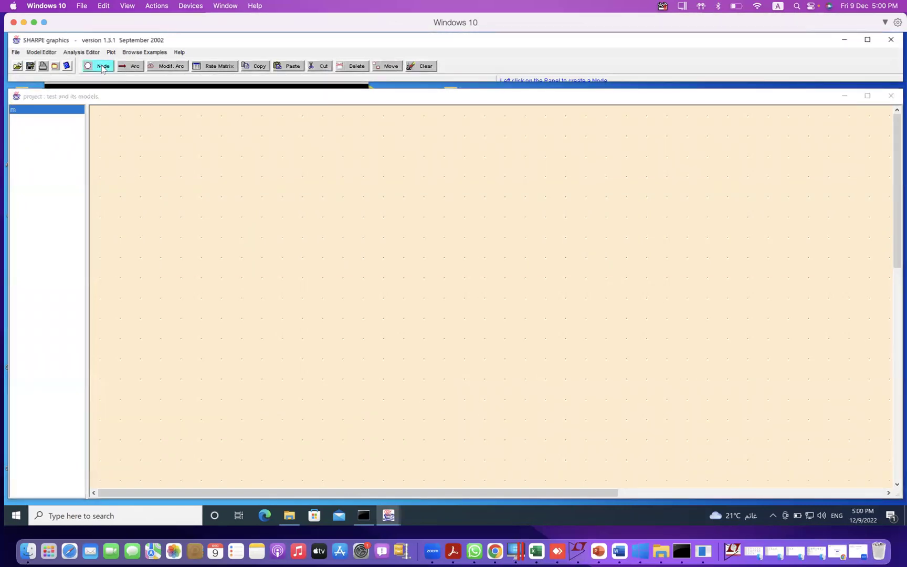
left_click(268, 260)
left_click(262, 260)
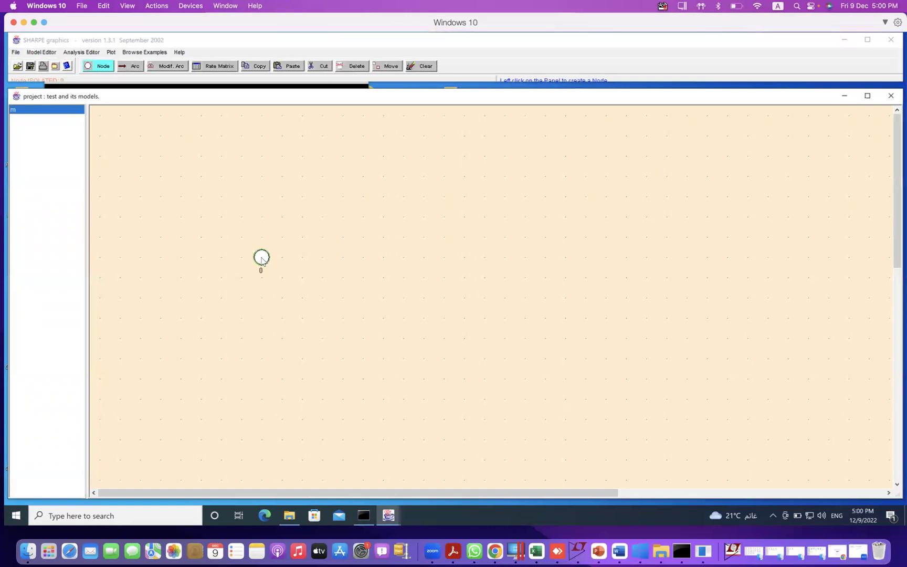
right_click(261, 258)
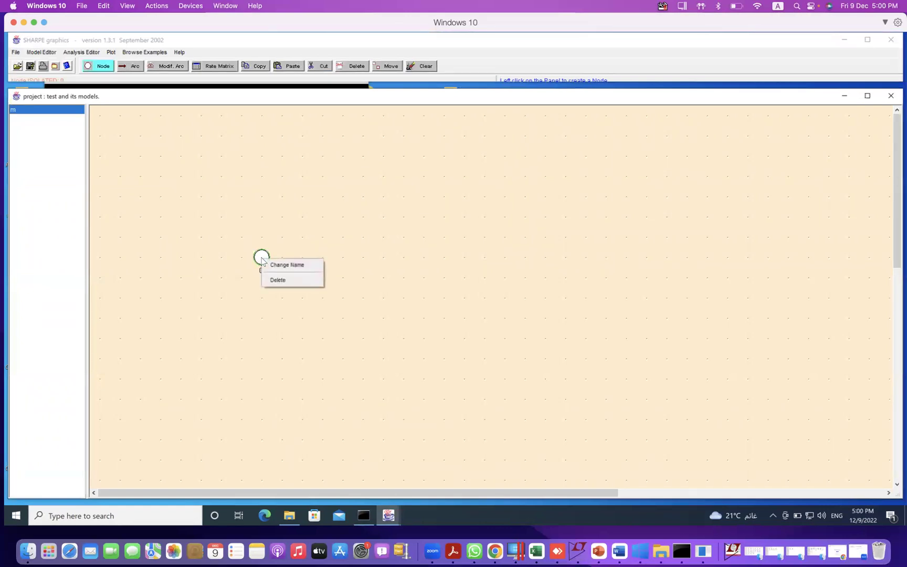
left_click(276, 265)
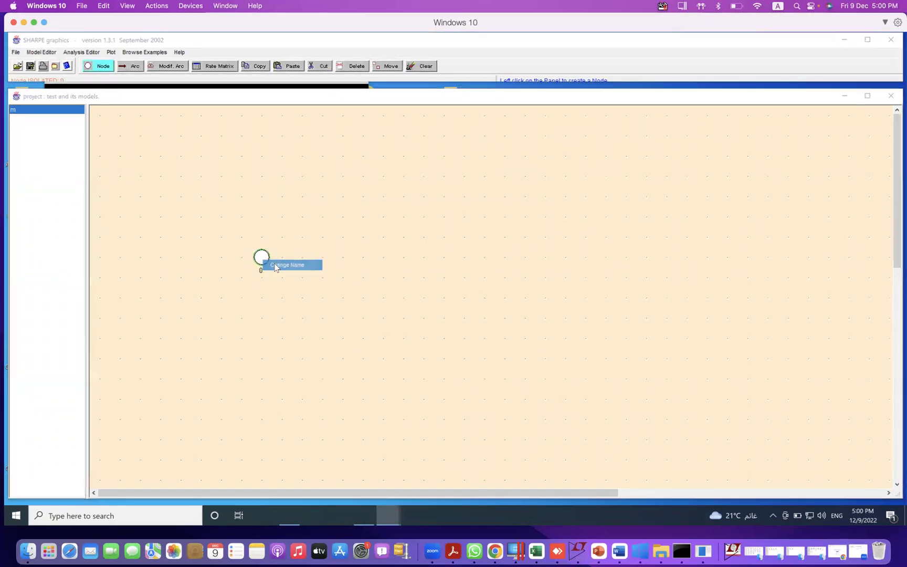
left_click(482, 279)
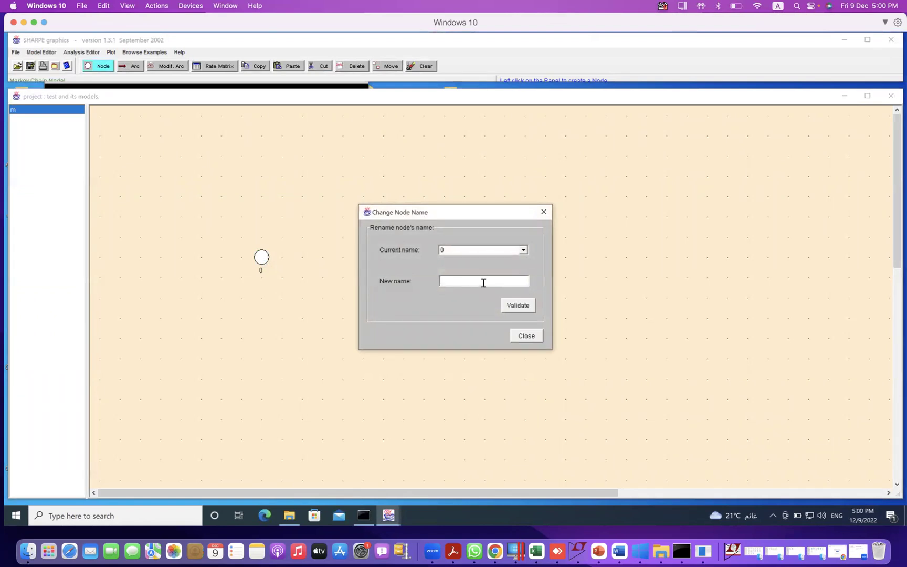
type("UP")
left_click(524, 307)
left_click(521, 336)
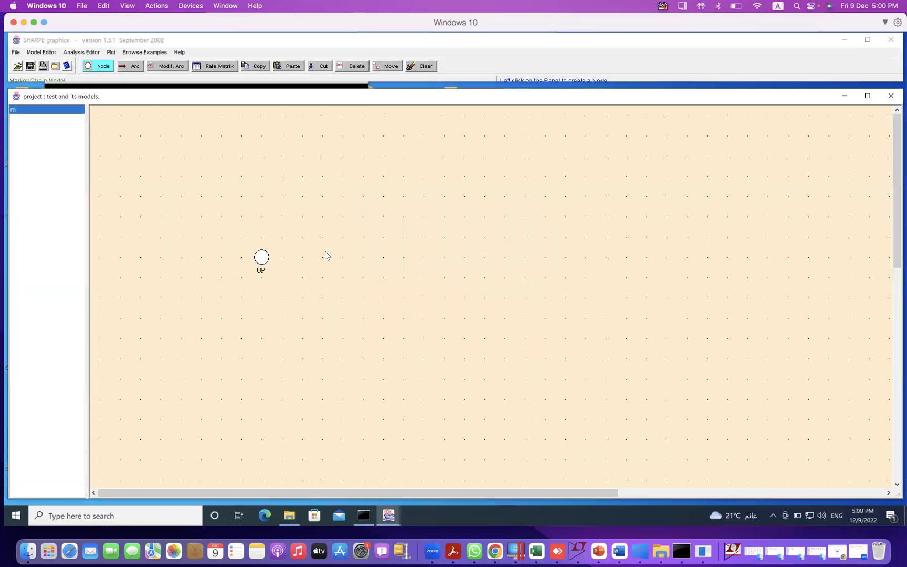
Step: Add a second node to the right of UP and rename it DOWN
left_click(345, 260)
right_click(346, 262)
left_click(356, 265)
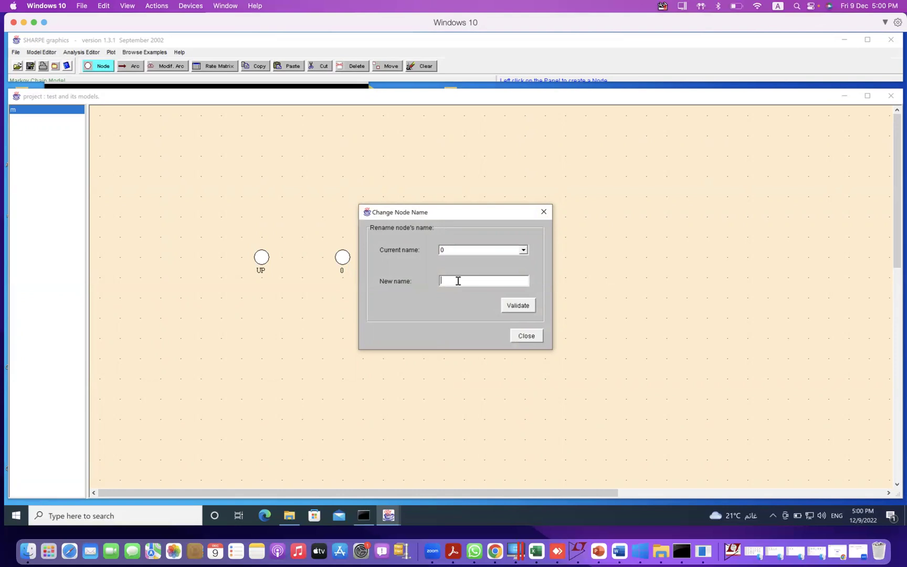
type("DOWN")
left_click(517, 305)
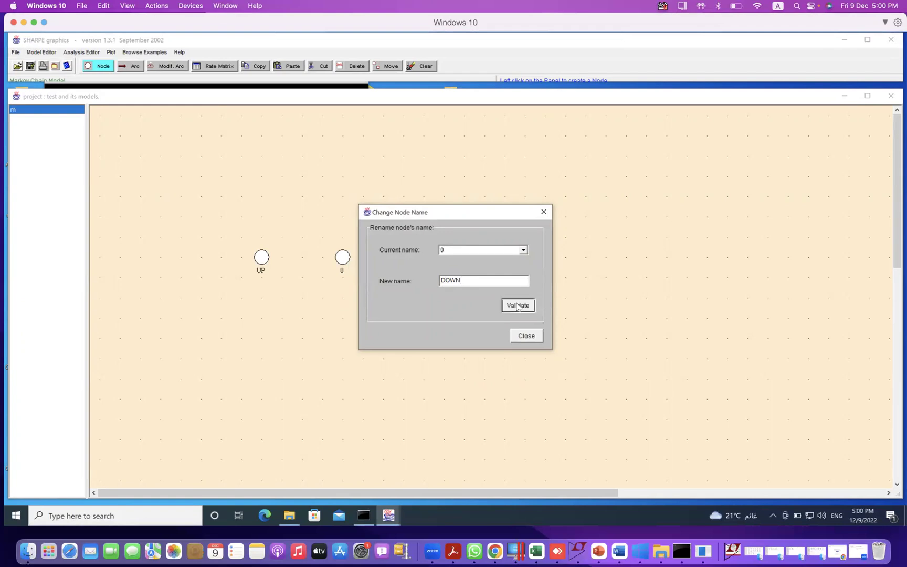
left_click(525, 336)
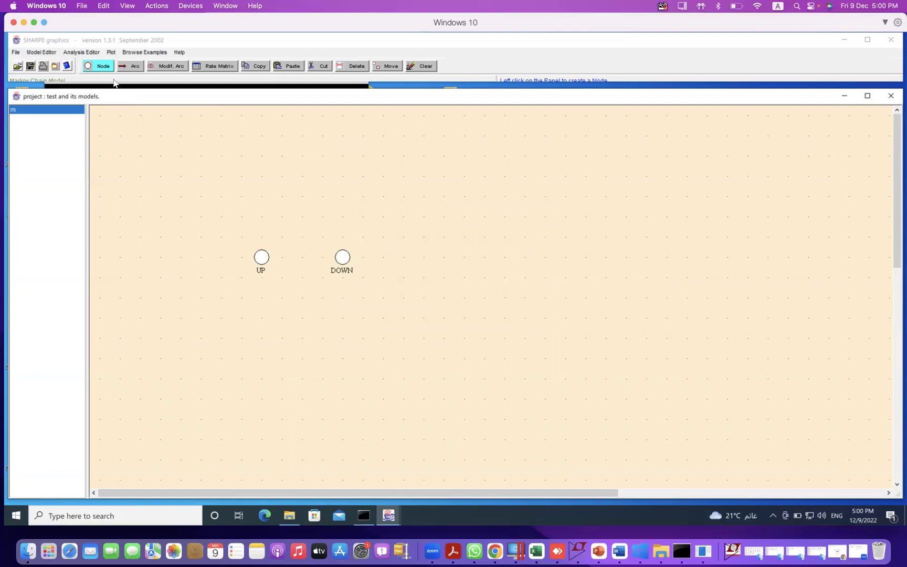
Step: Draw an arc from UP to DOWN and set its transition rate to Lamda
left_click(134, 69)
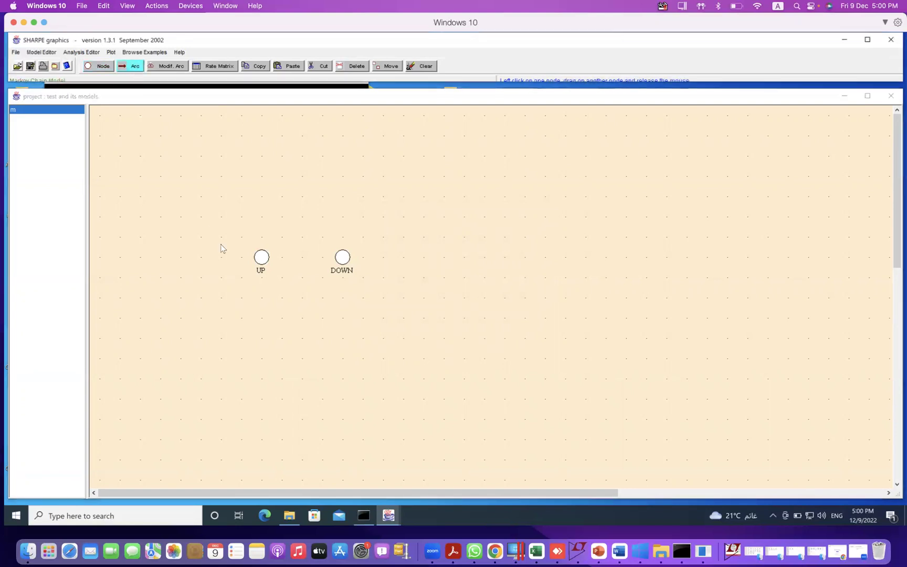
left_click_drag(263, 256, 343, 257)
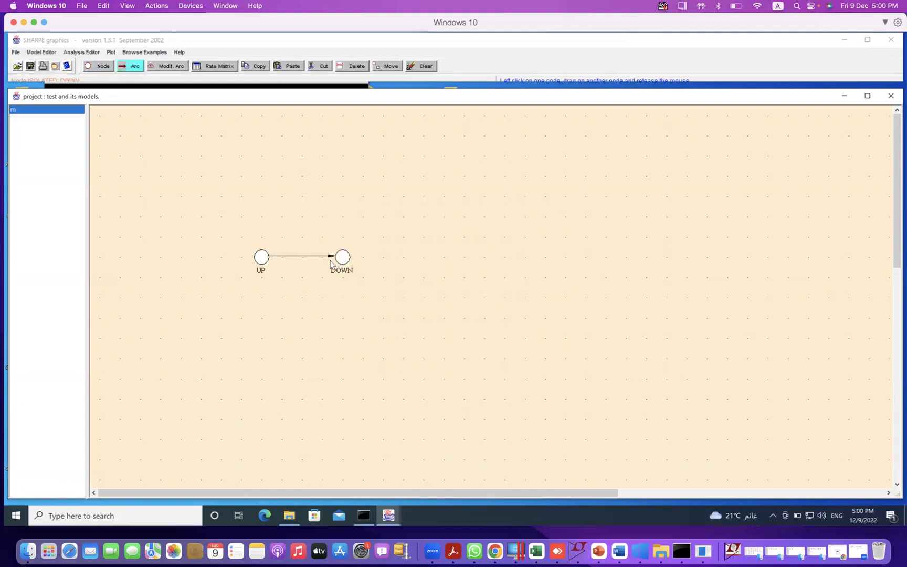
right_click(292, 257)
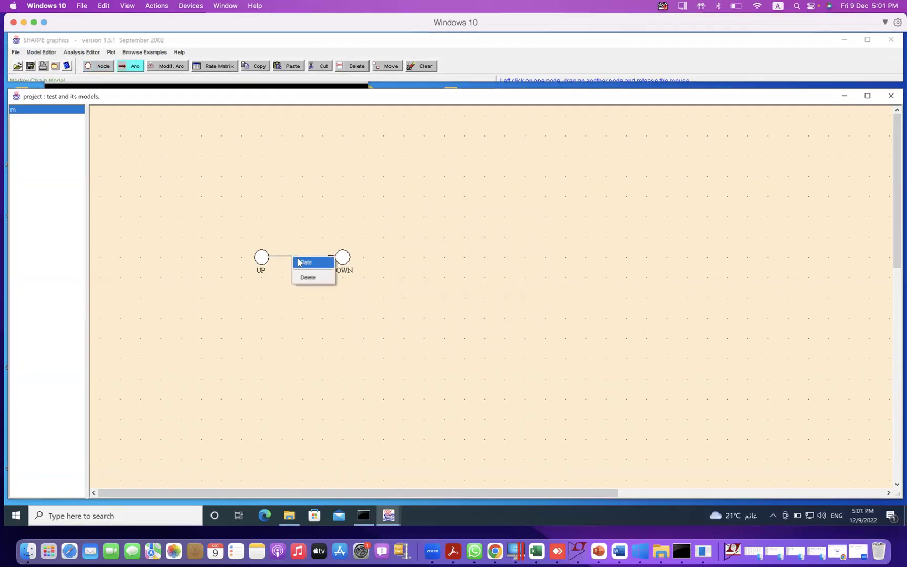
left_click(299, 262)
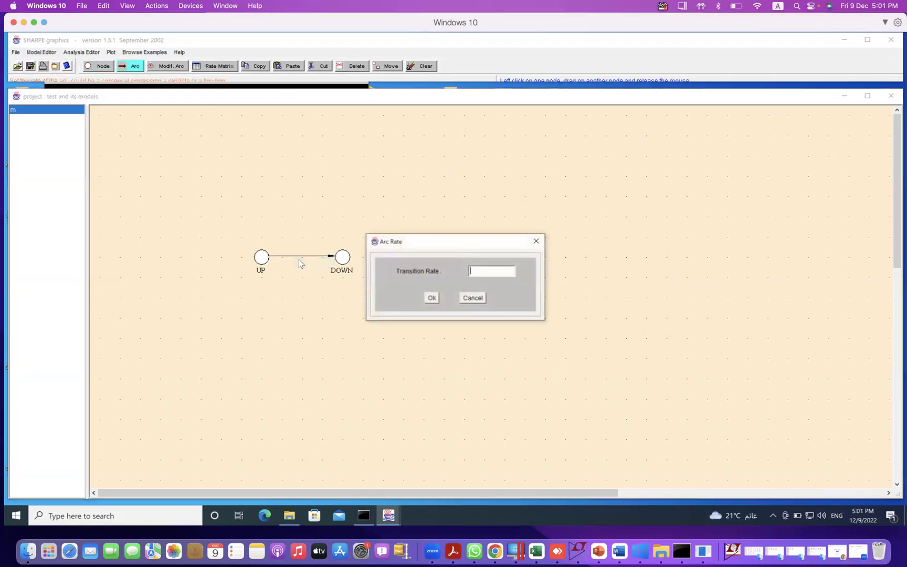
left_click_drag(492, 242, 511, 247)
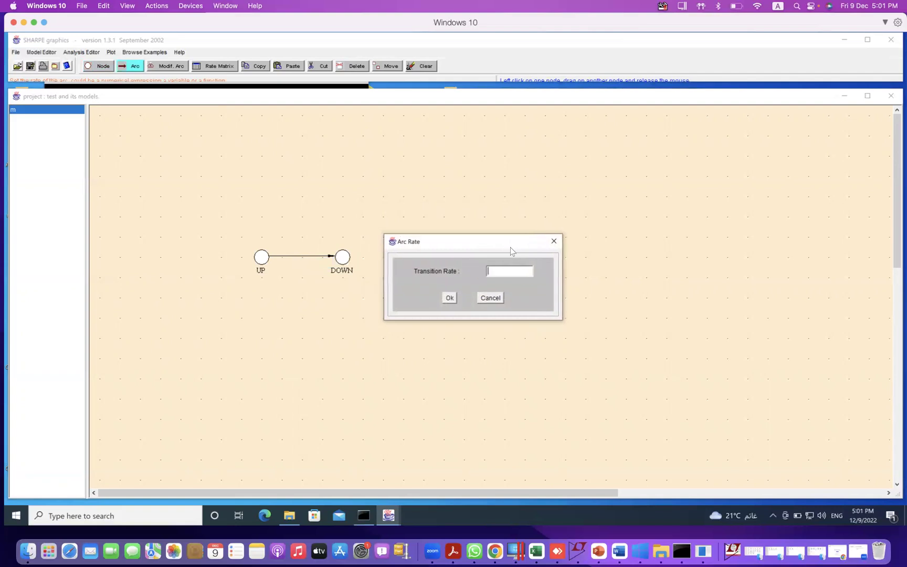
left_click(513, 270)
type("Lamda")
left_click(449, 298)
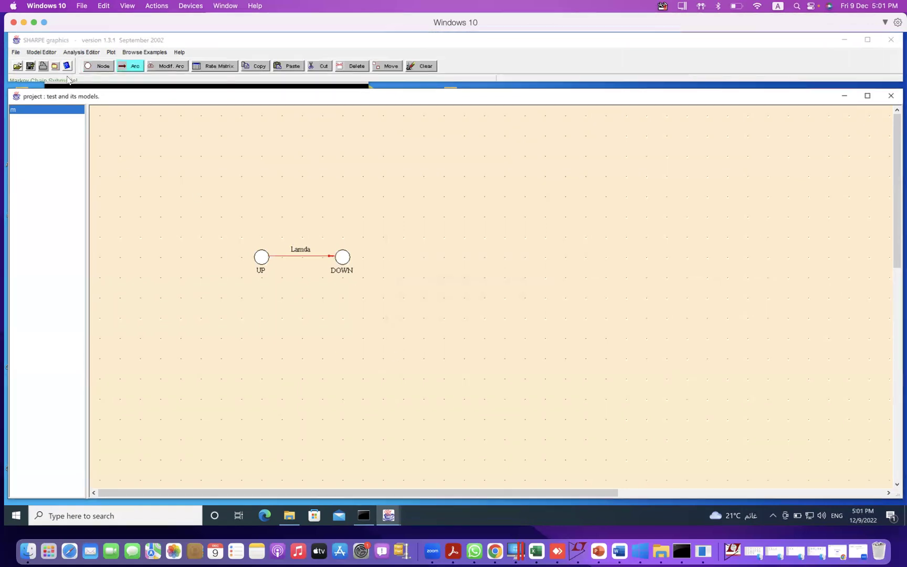
Step: Open the analysis of model m and choose Reliability as the output
left_click(84, 53)
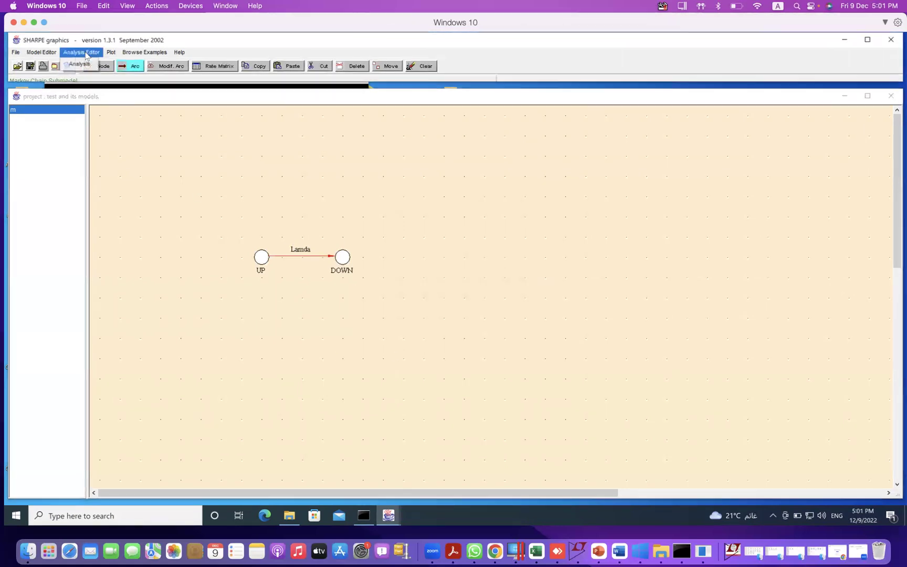
left_click(84, 67)
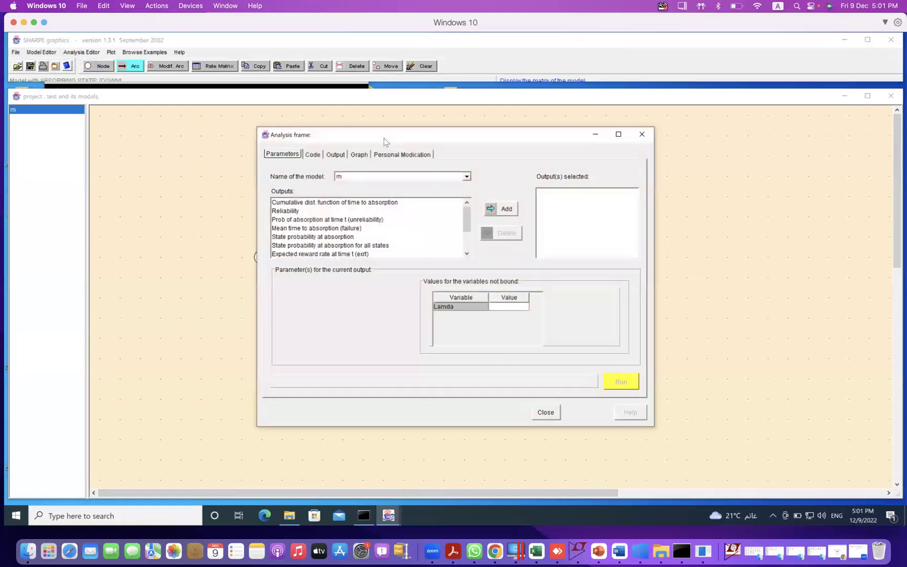
left_click(289, 211)
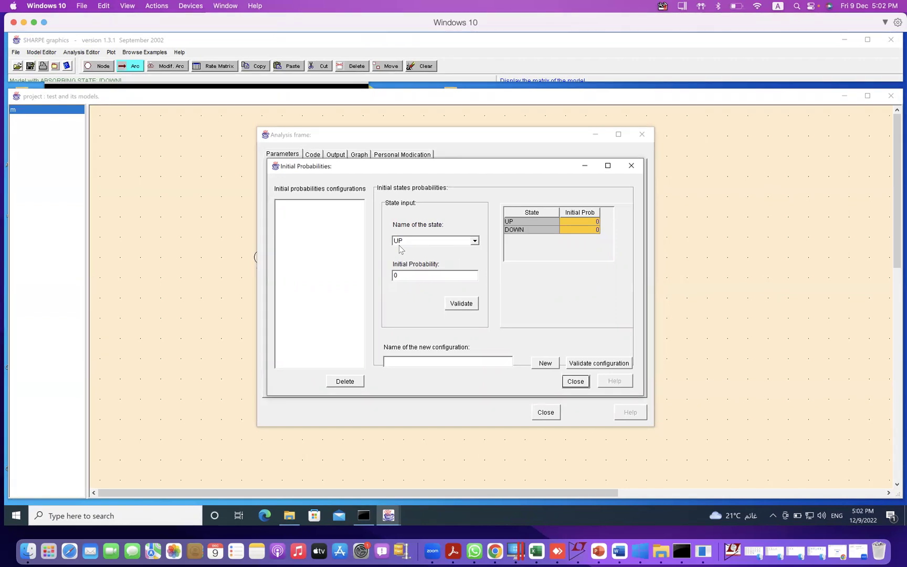
Step: Set the initial probability of state UP to 1 and save the initial probabilities configuration as m1
double_click(398, 275)
key("BackSpace")
left_click(460, 306)
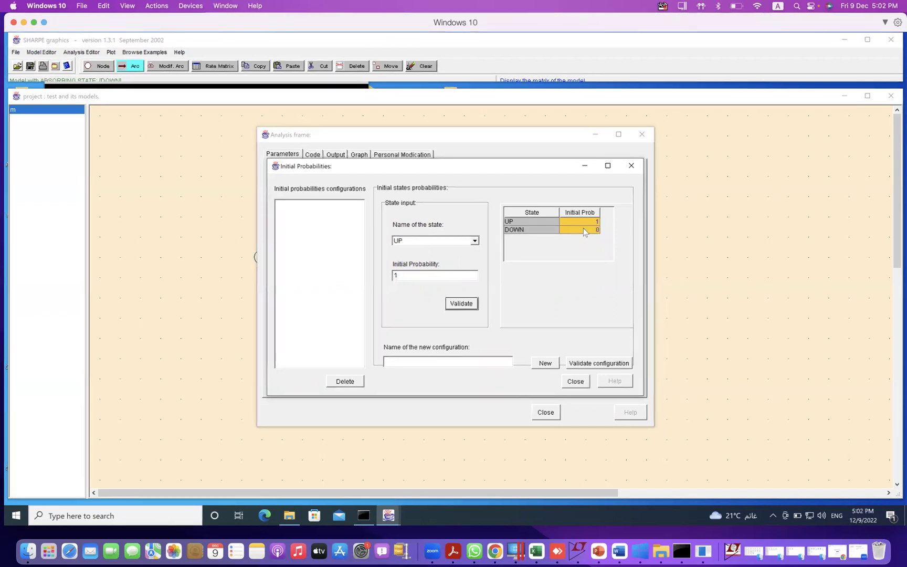
left_click(438, 362)
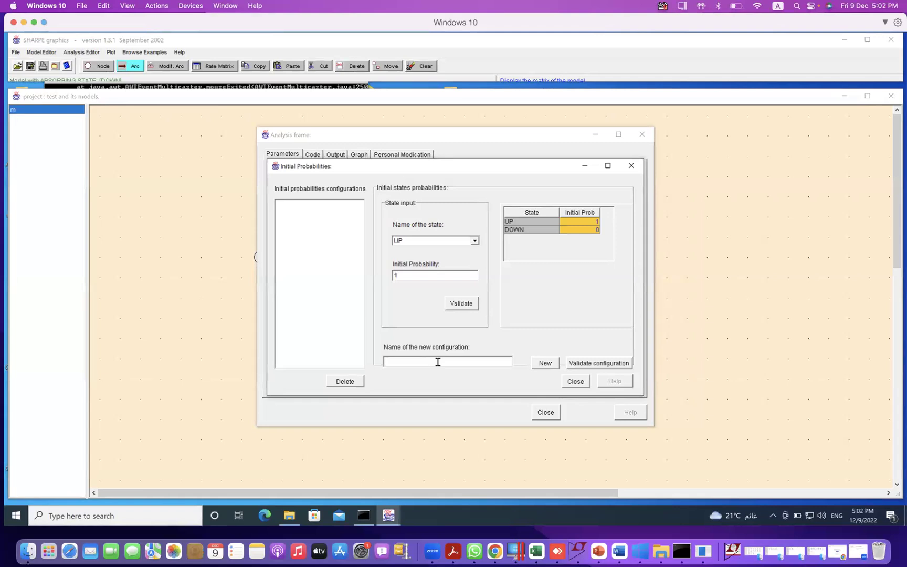
type("m1")
left_click(598, 364)
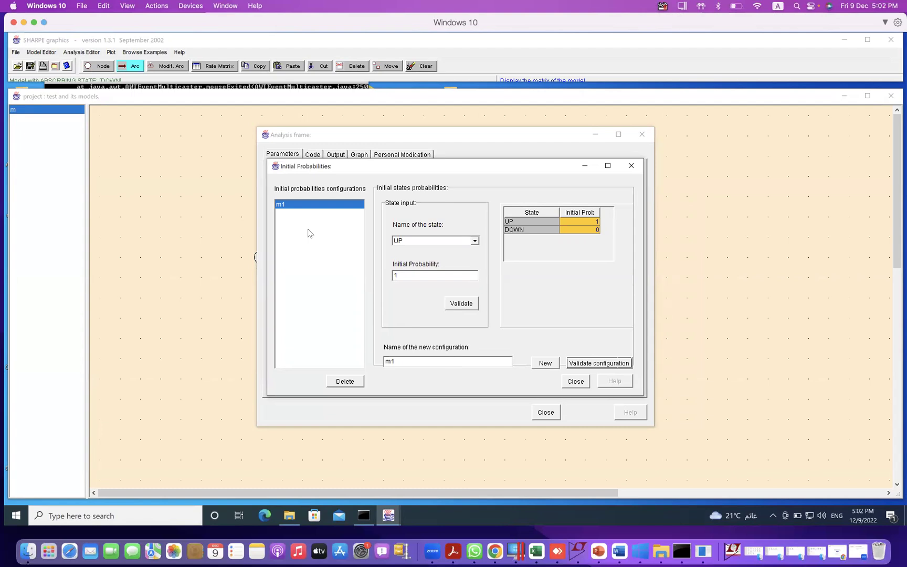
left_click(575, 382)
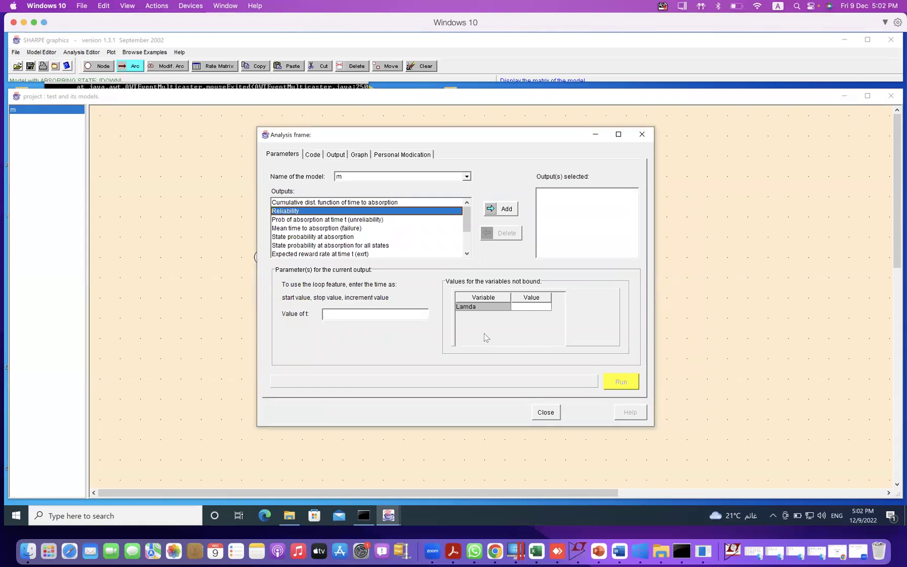
Step: Set the value of the unbound variable Lamda to 0.1 for the analysis
left_click(540, 308)
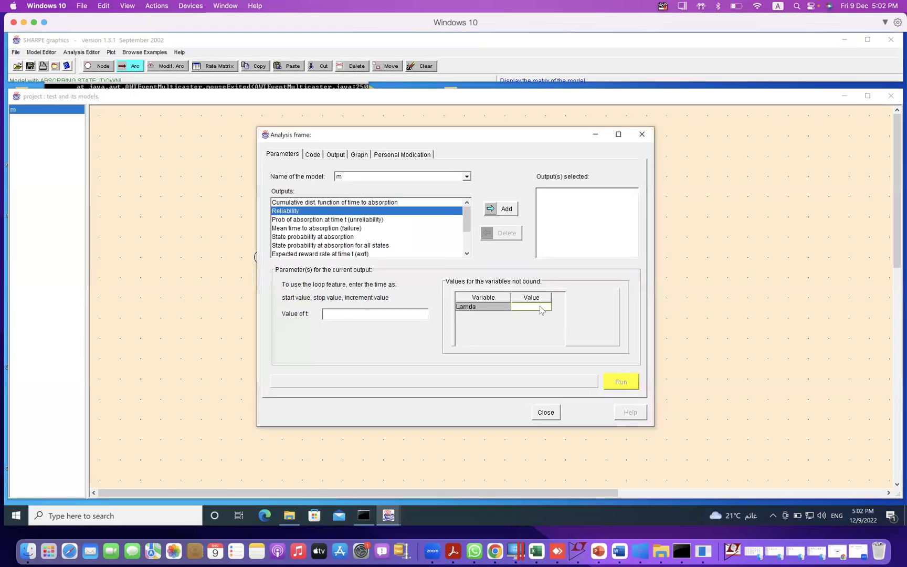
type("0.1")
left_click(500, 310)
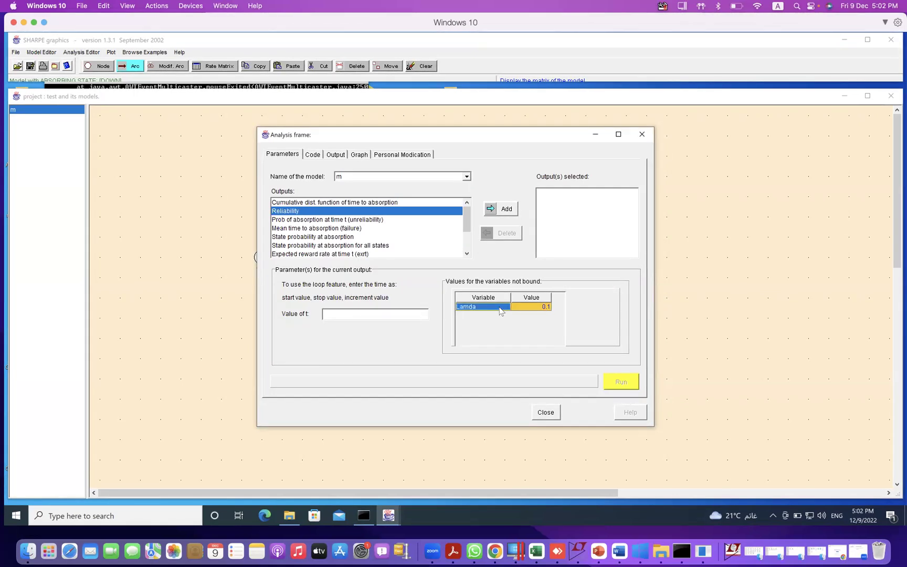
Step: Enter 0,12,1 as the value of t and add Reliability to the selected outputs
left_click(350, 315)
type("0")
type(".")
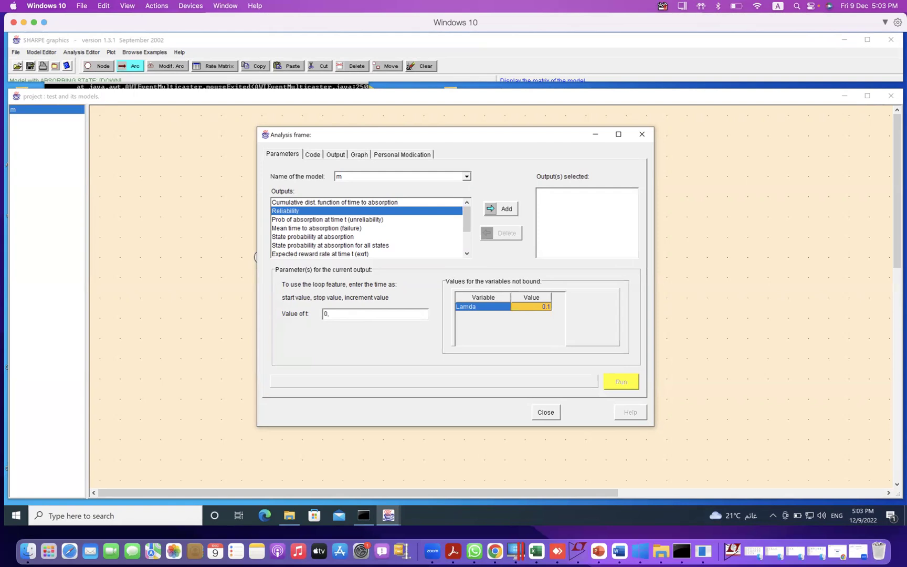
type("12,1")
left_click(508, 213)
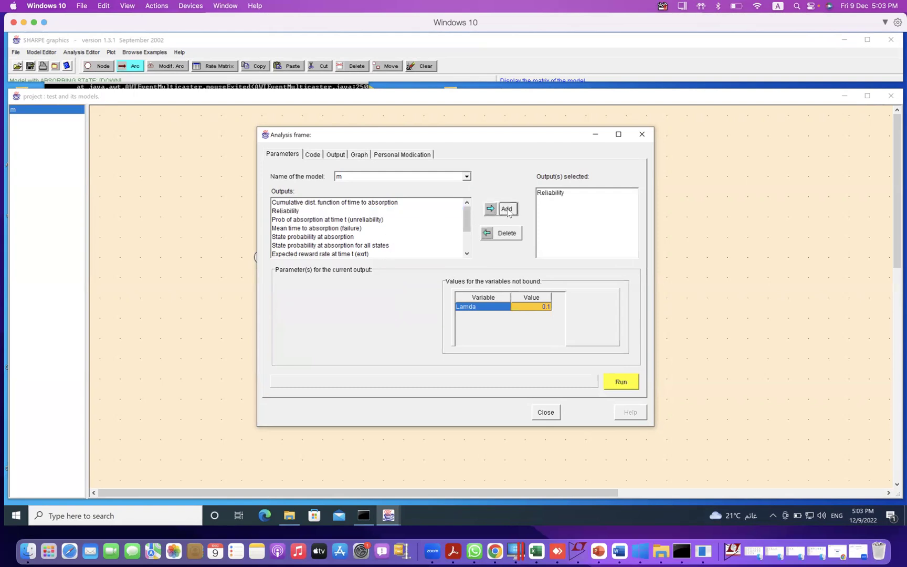
Step: Run the analysis and review the computed reliability values over the whole time range
left_click(615, 386)
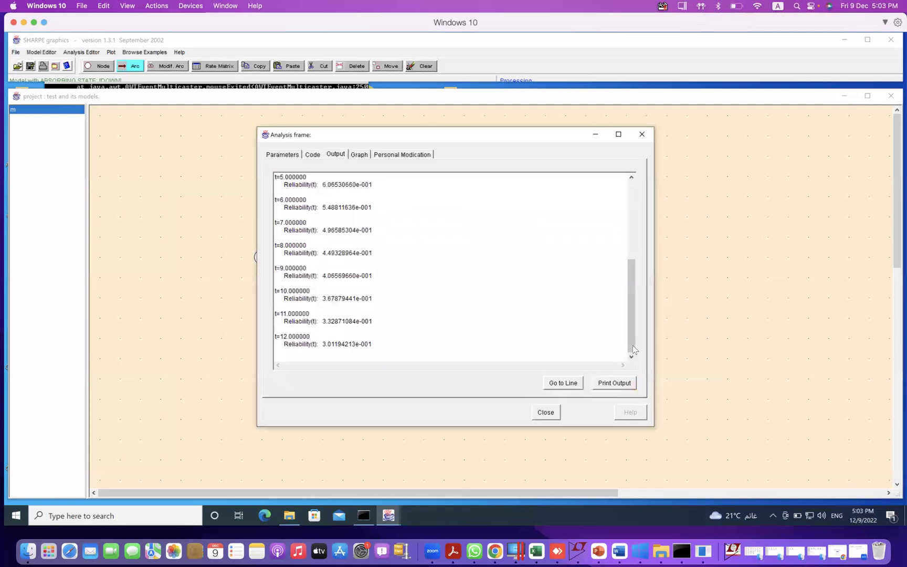
left_click_drag(630, 347, 627, 264)
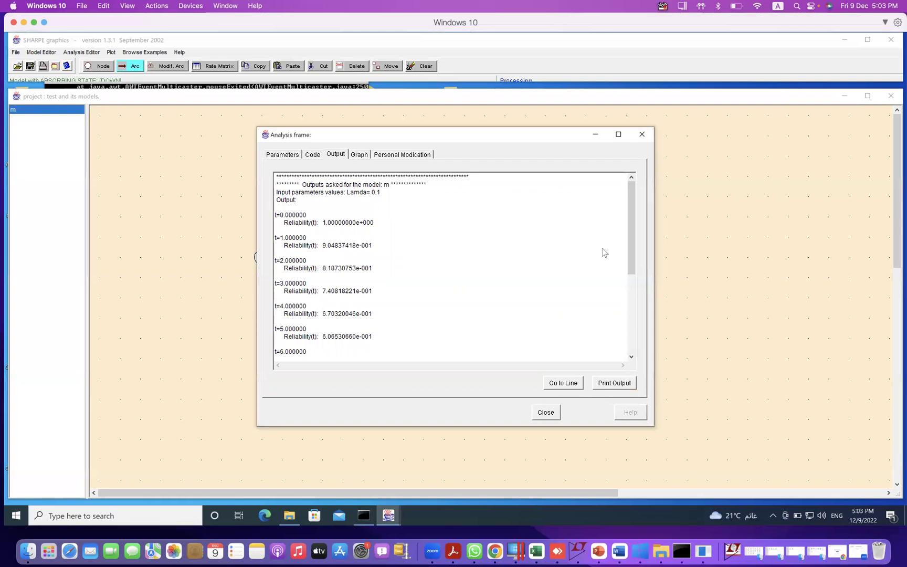
left_click_drag(630, 252, 642, 345)
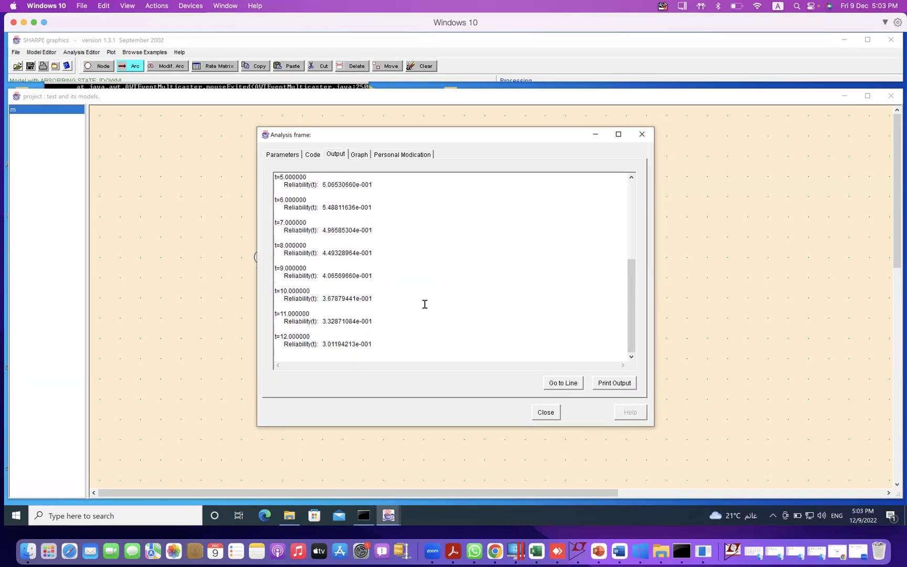
left_click_drag(632, 320, 631, 230)
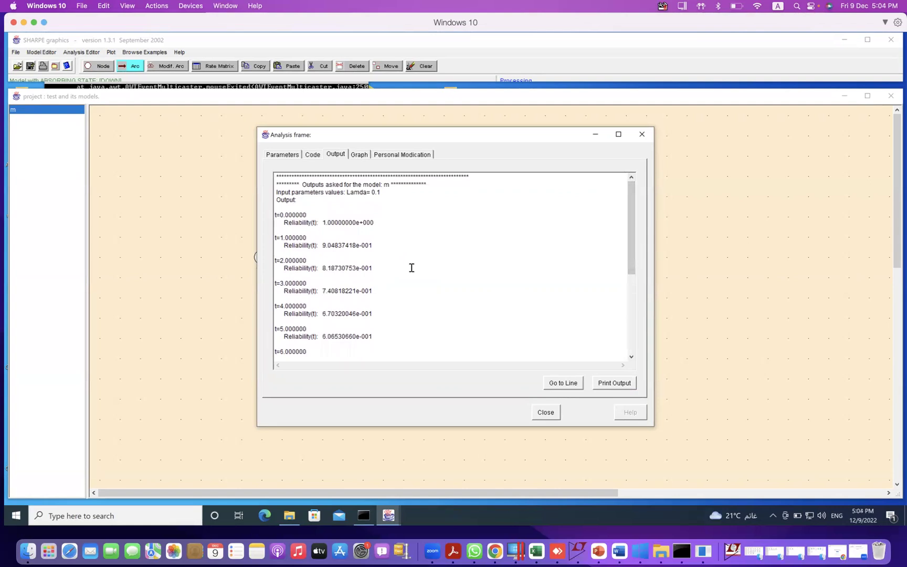
Step: Set up a graph named Reliability with t as the X-axis variable
left_click(360, 156)
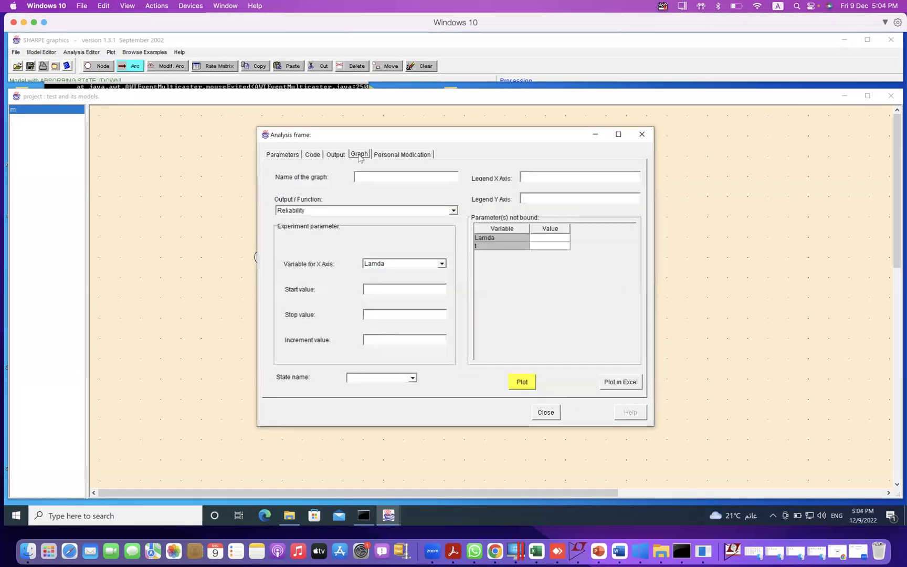
left_click(374, 179)
type("Reliability")
left_click(442, 268)
left_click(435, 282)
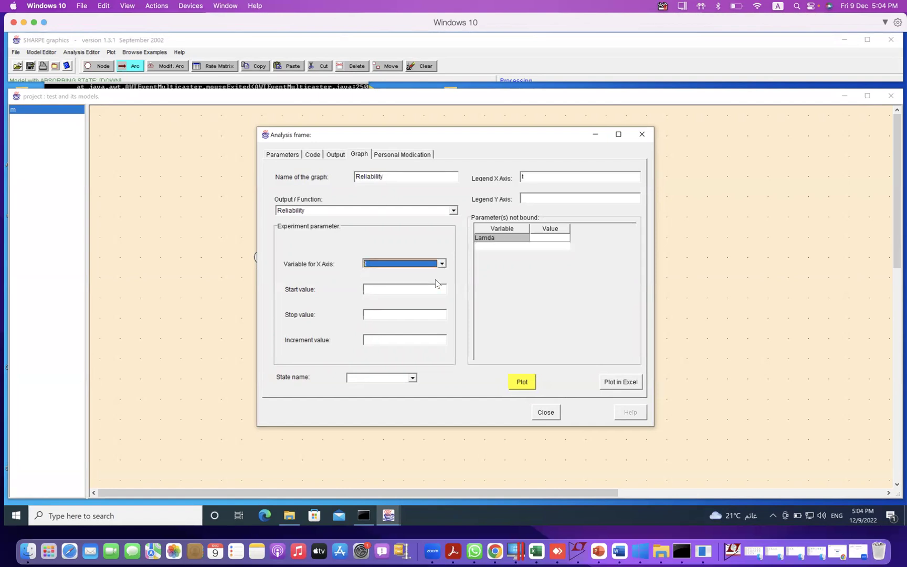
Step: Label the graph's X axis Time and its Y axis Reliability
left_click(540, 176)
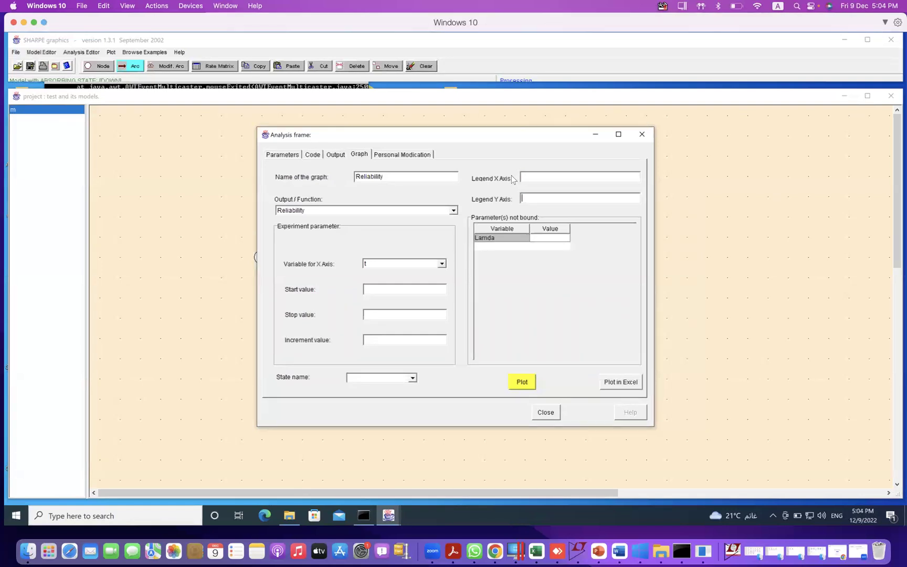
left_click(528, 179)
type("Time")
left_click(531, 200)
type("Reliability")
Step: Set the graph's unbound parameter Lamda to 0.1
left_click(545, 237)
type("0")
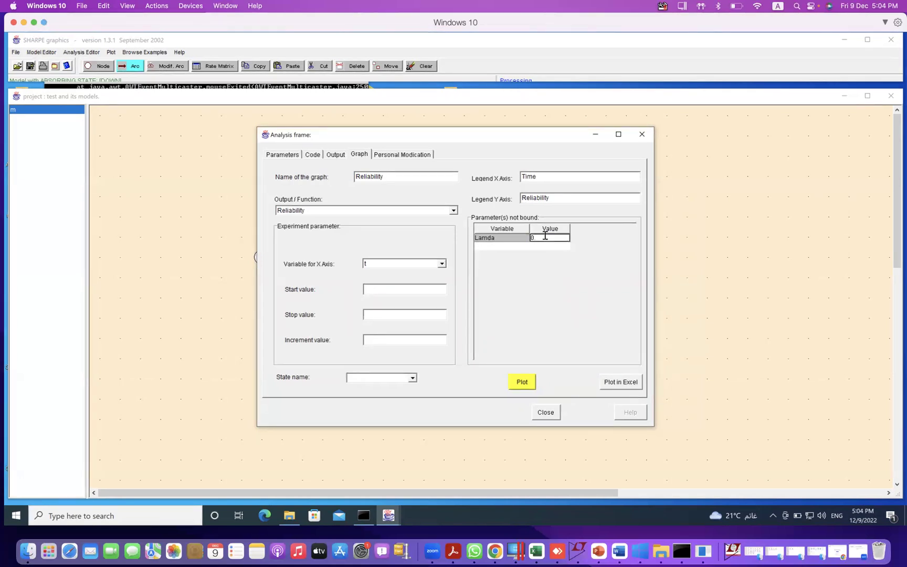
type(".1")
left_click(507, 238)
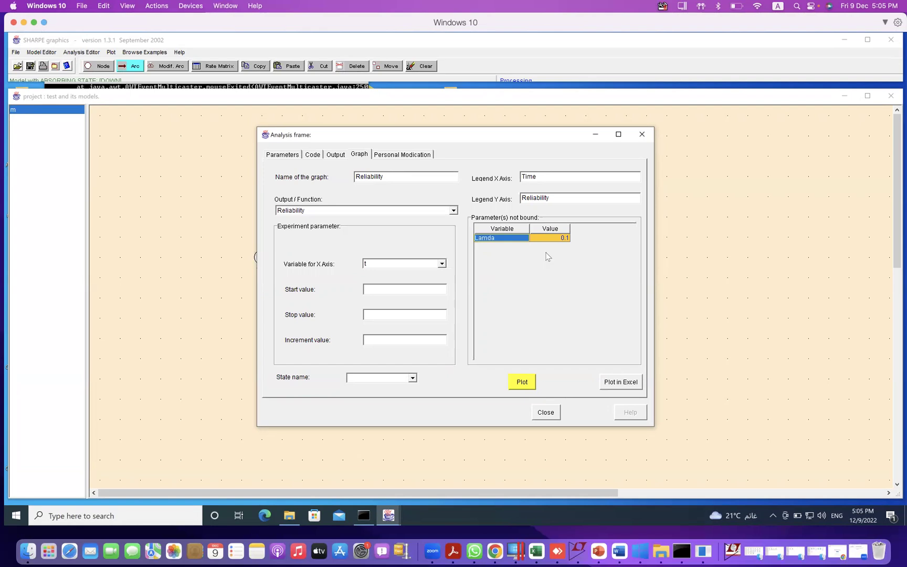
Step: Plot the graph with start value 0, stop value 12 and increment 1, and close the plot and the analysis
left_click(373, 288)
type("0")
left_click(384, 317)
type("12")
type("1")
left_click(523, 382)
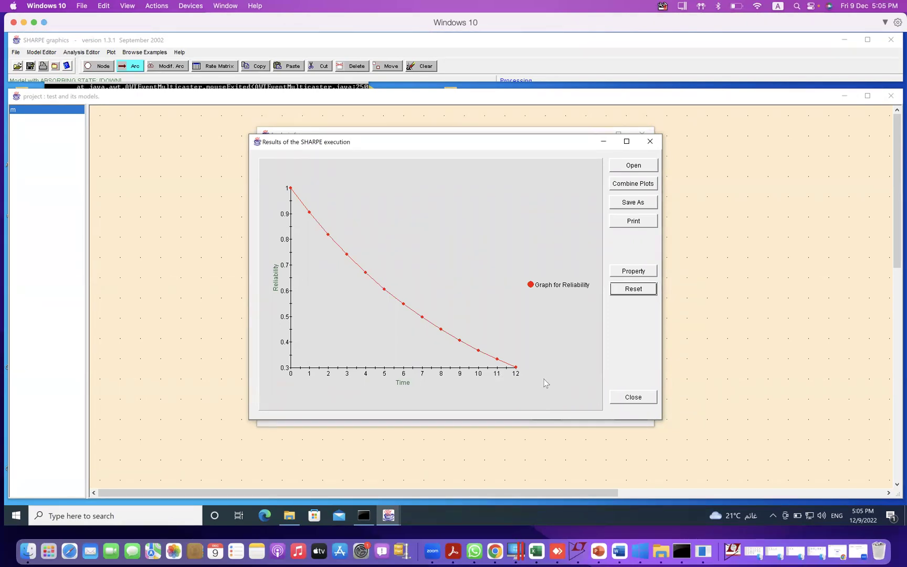
left_click(631, 401)
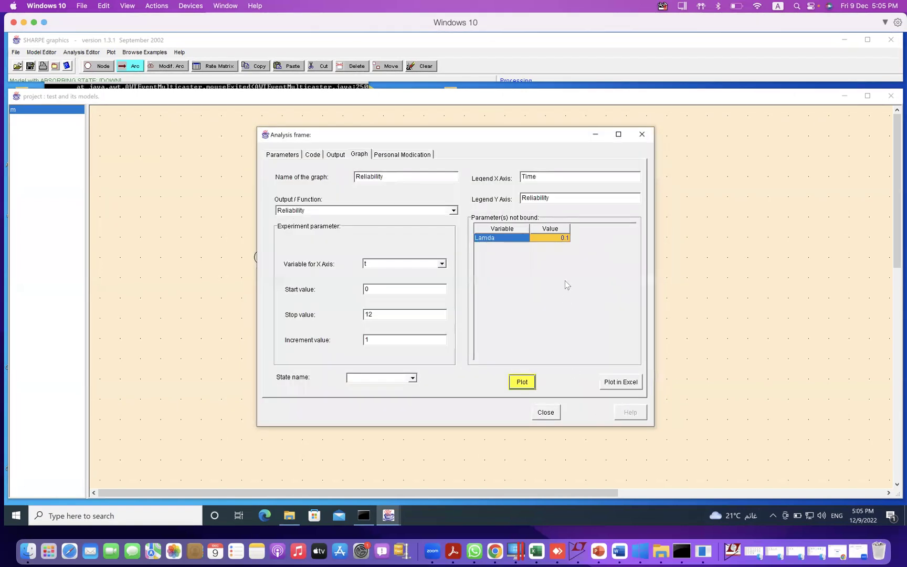
left_click(642, 135)
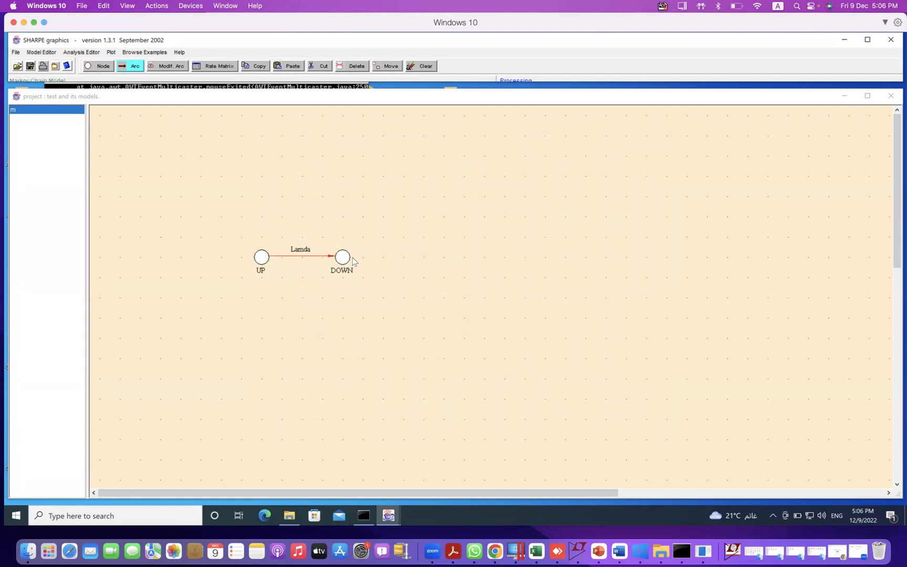
Step: Draw a return arc from DOWN to UP and set its transition rate to U
left_click_drag(343, 266, 265, 264)
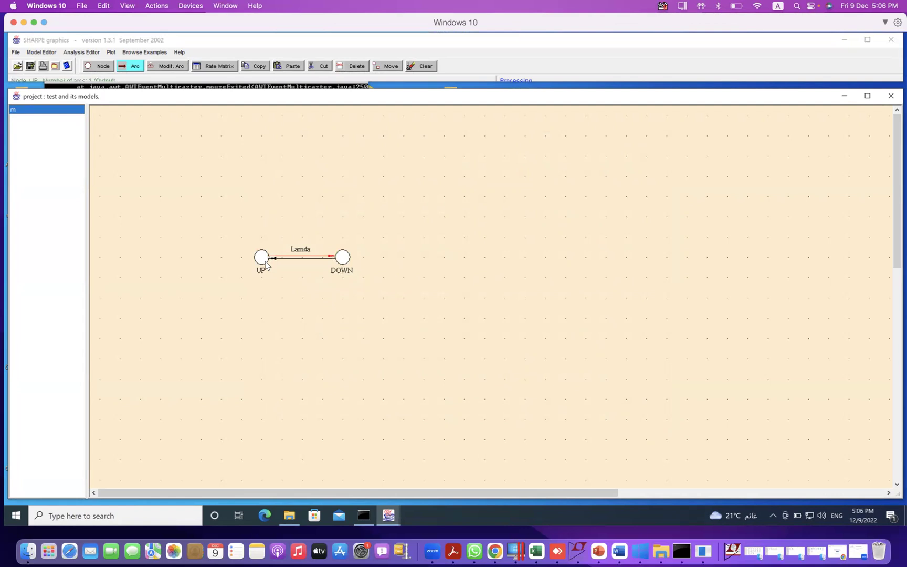
right_click(308, 262)
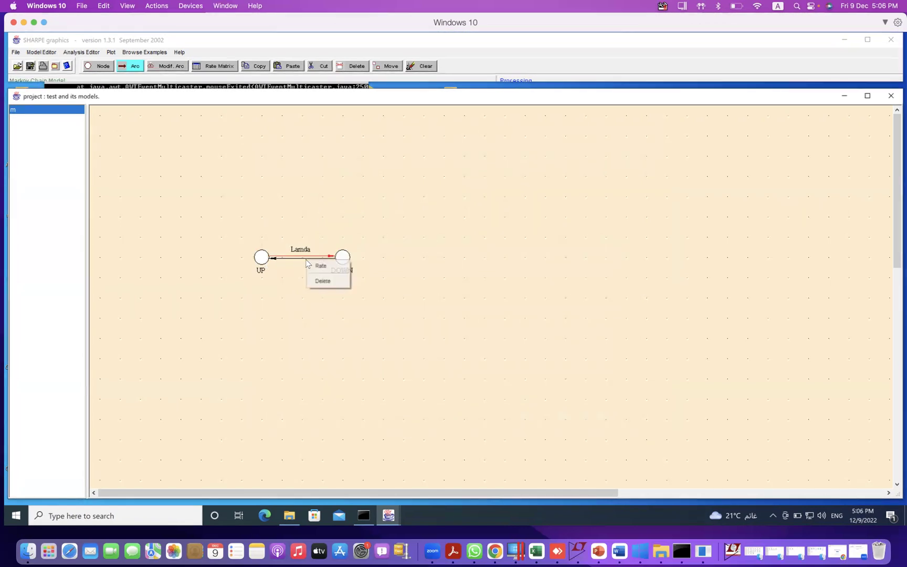
left_click(316, 266)
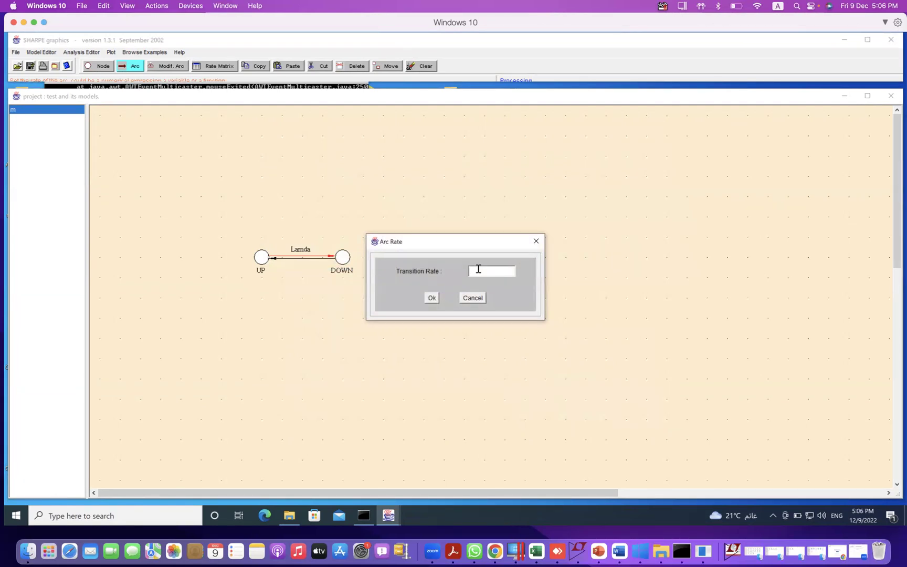
type("U")
left_click(433, 298)
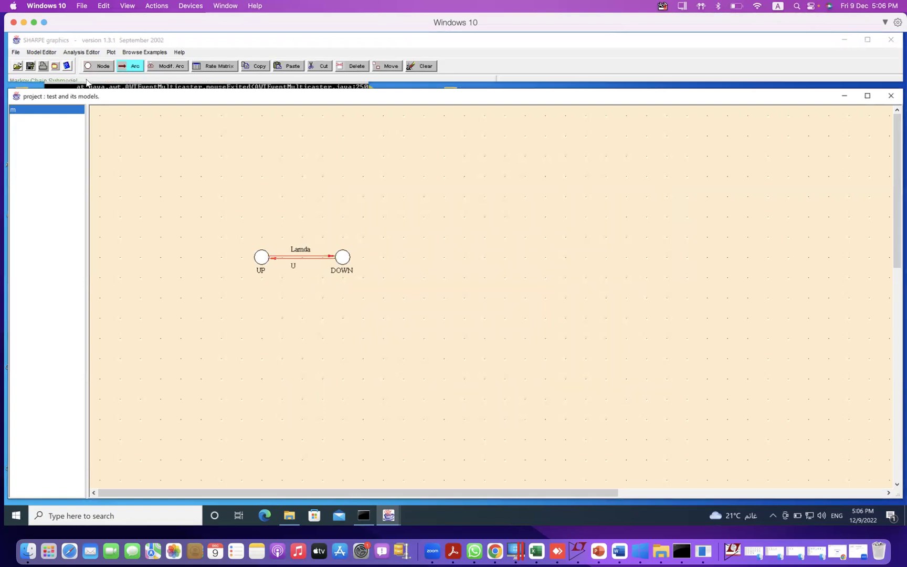
Step: Start saving the project and browse to the Sharpe-Gui folder on drive C
left_click(30, 66)
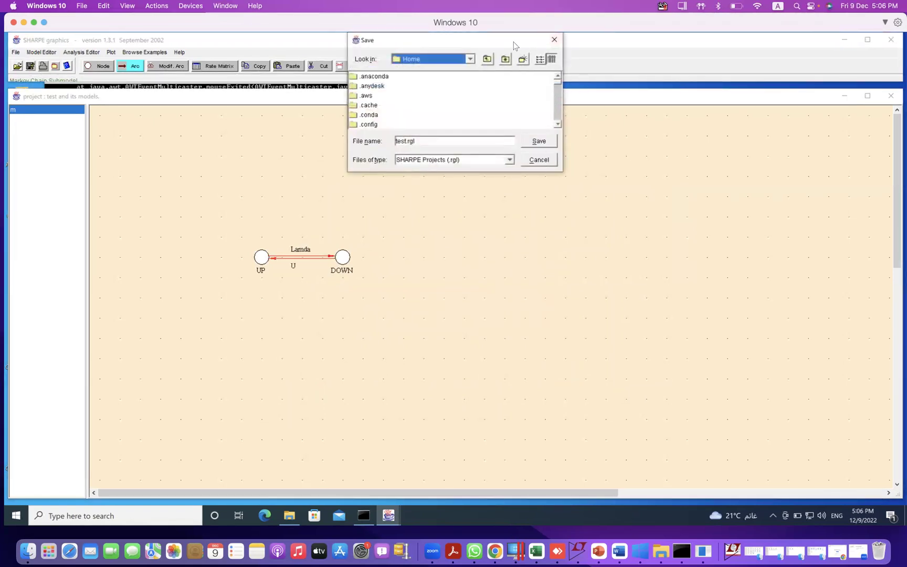
left_click_drag(516, 43, 524, 101)
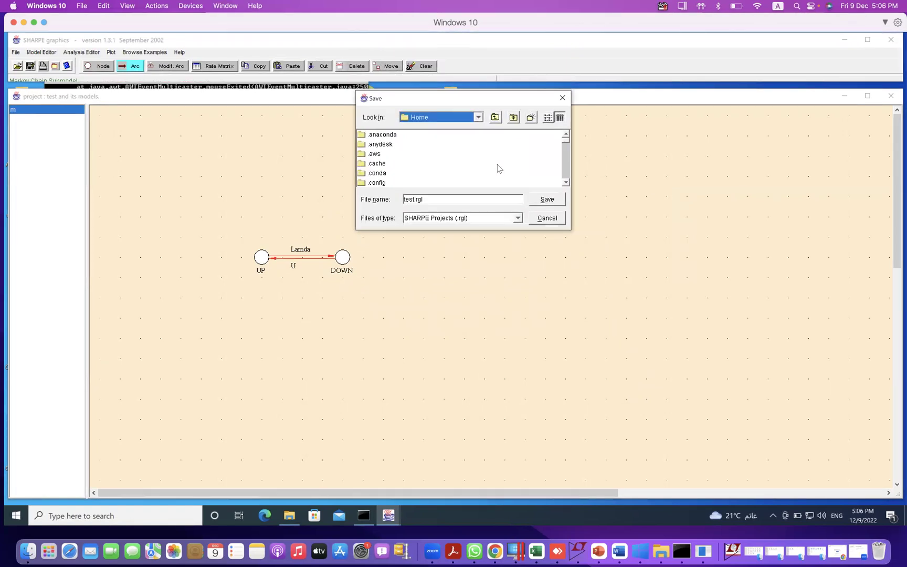
left_click(514, 118)
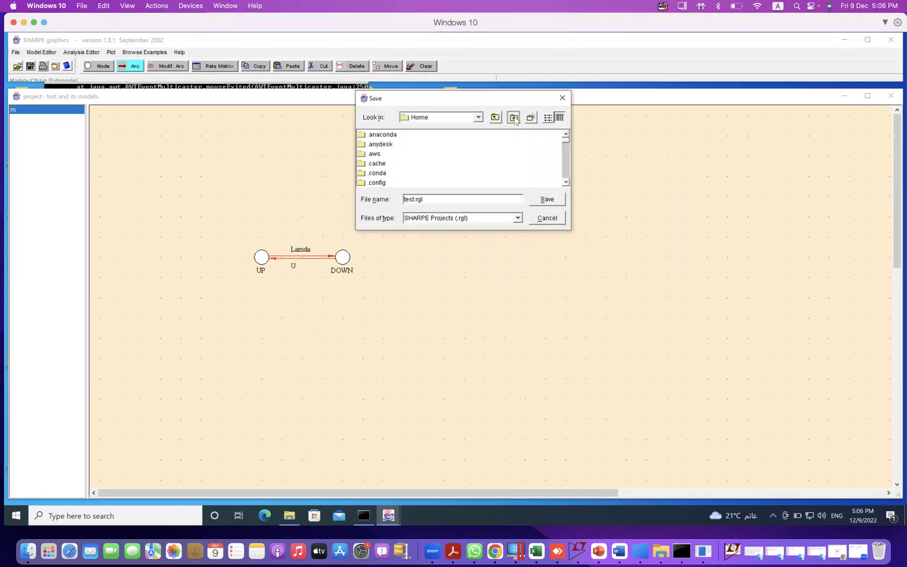
left_click(478, 117)
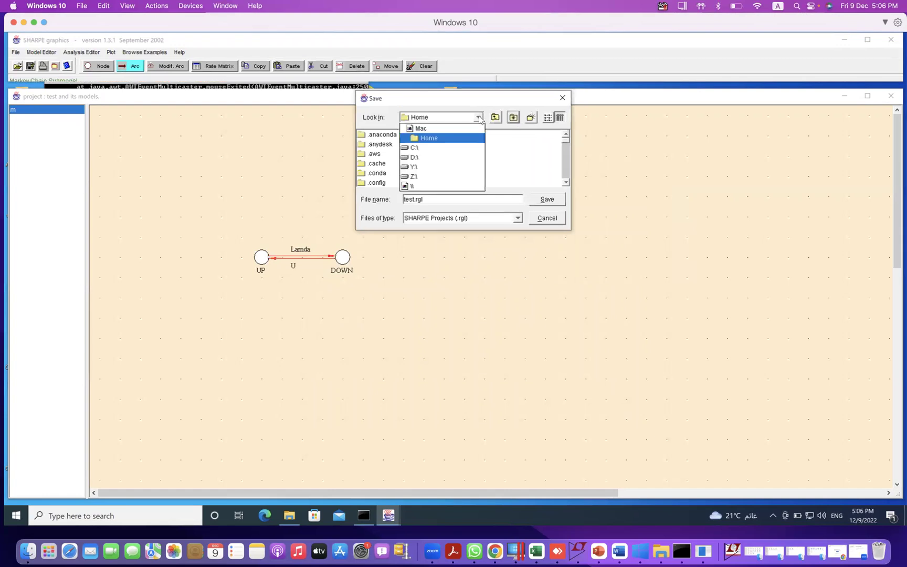
left_click(472, 149)
double_click(467, 155)
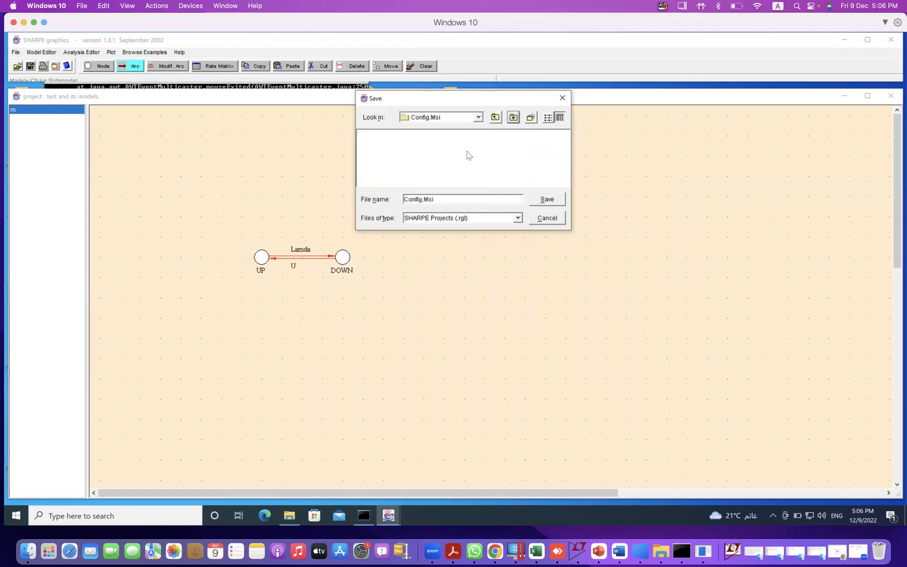
left_click(495, 117)
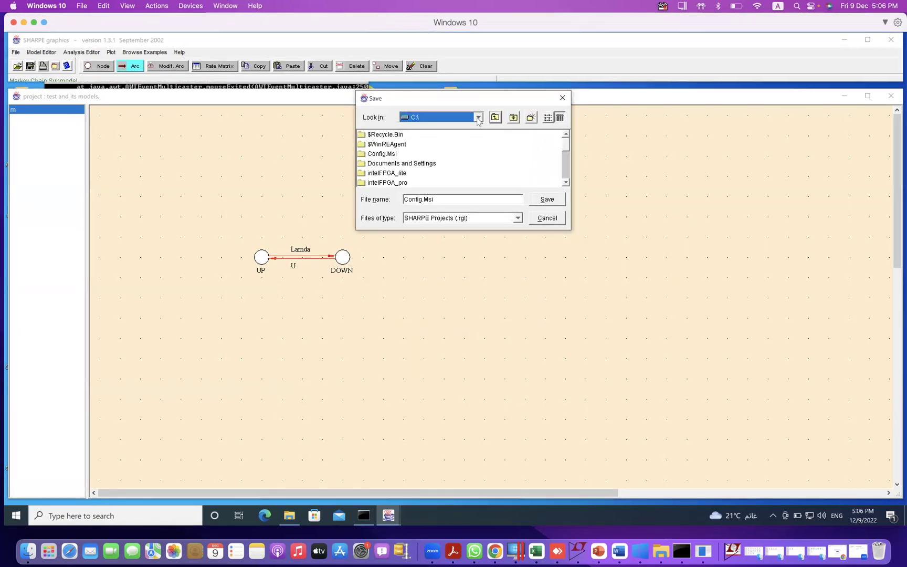
scroll(566, 179, "down", 7)
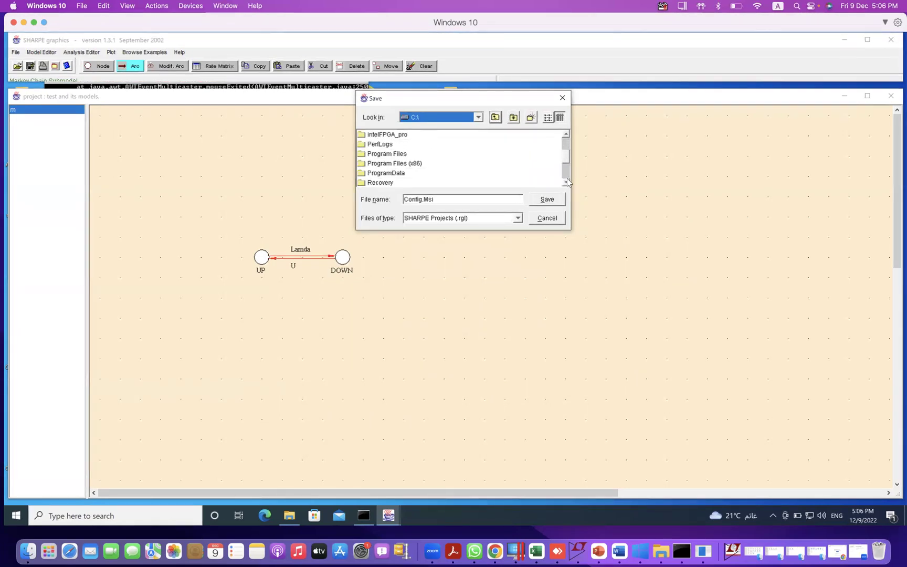
double_click(420, 173)
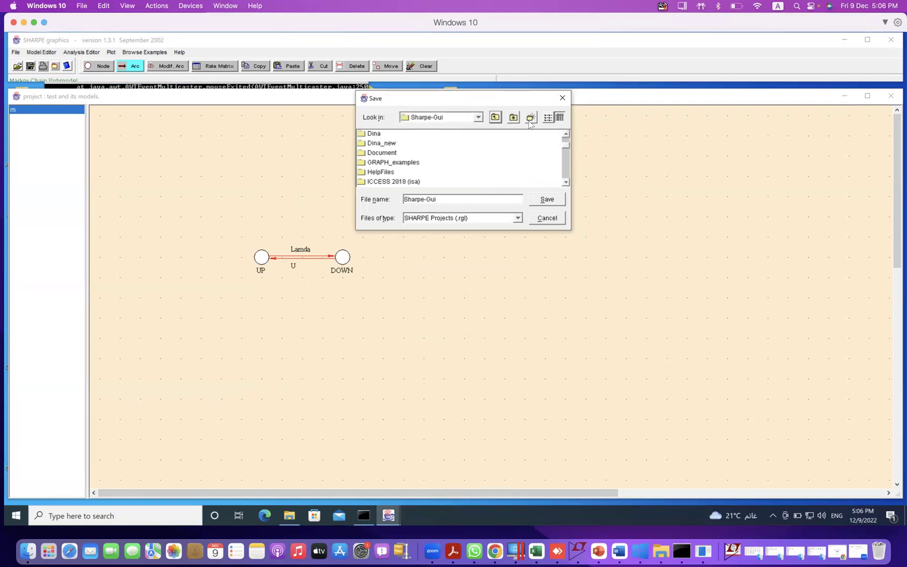
Step: Create a new folder inside Sharpe-Gui and open New Folder as the save location
left_click(529, 121)
left_click(566, 134)
left_click(566, 135)
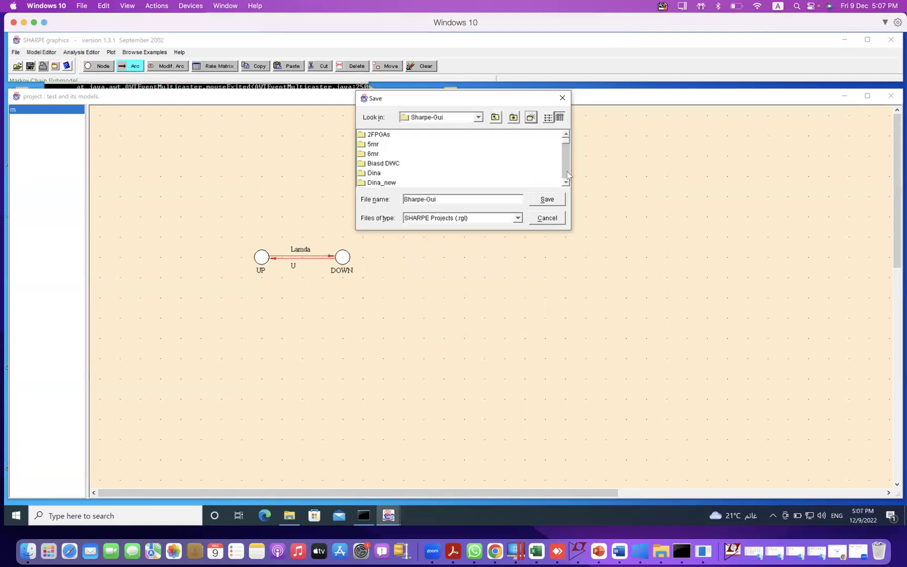
scroll(566, 146, "down", 4)
left_click_drag(567, 148, 567, 158)
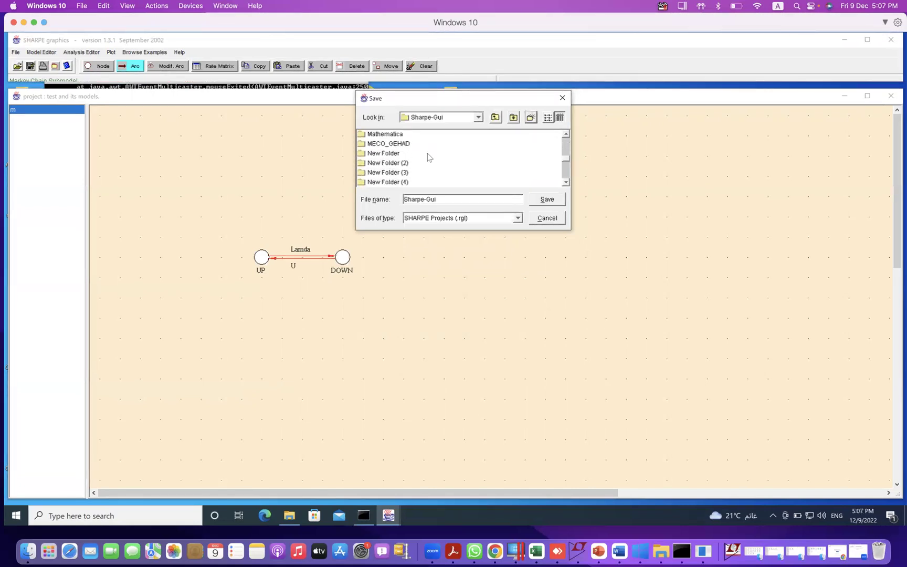
double_click(398, 155)
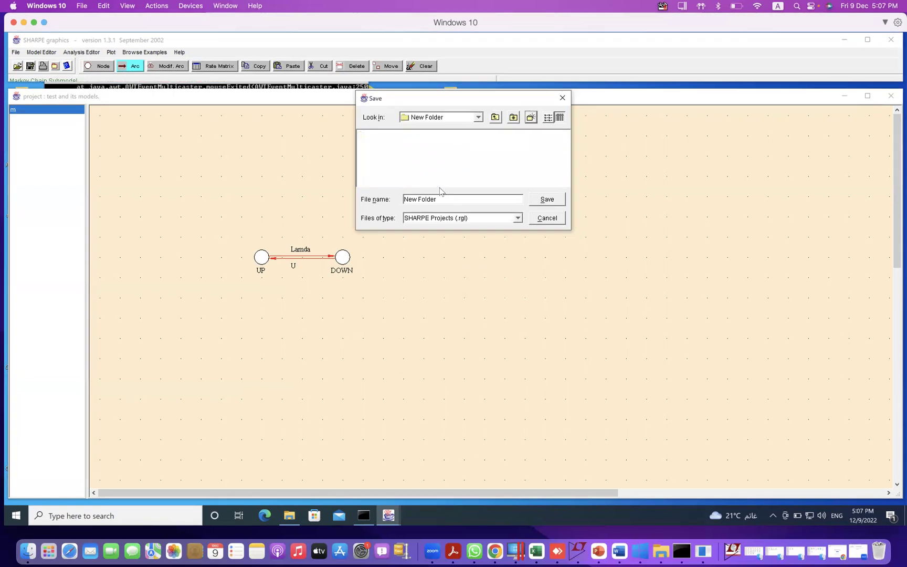
Step: Name the project file test.rgl and save it
left_click_drag(439, 196, 405, 199)
key("BackSpace")
type("test.rgl")
left_click(548, 199)
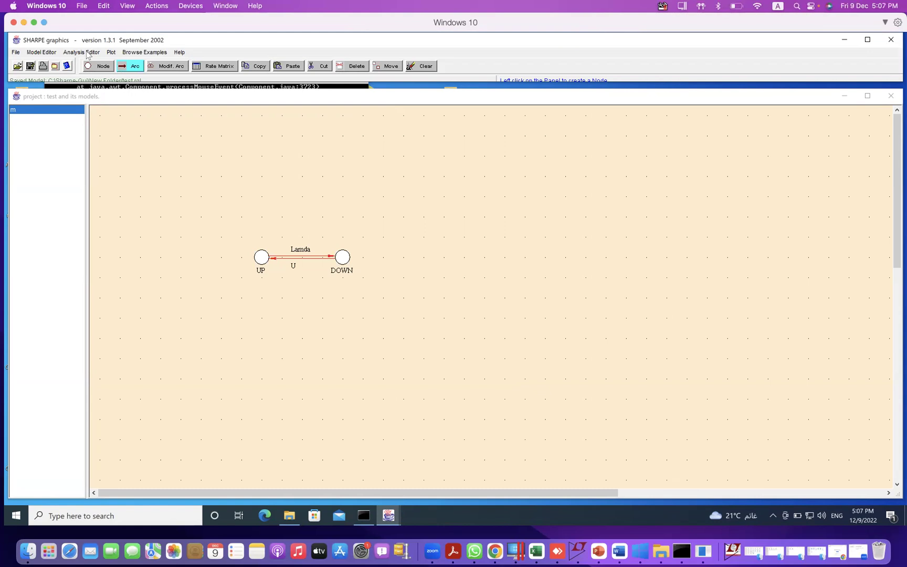
Step: Open the analysis settings for model m and remove Reliability from the selected outputs
left_click(87, 53)
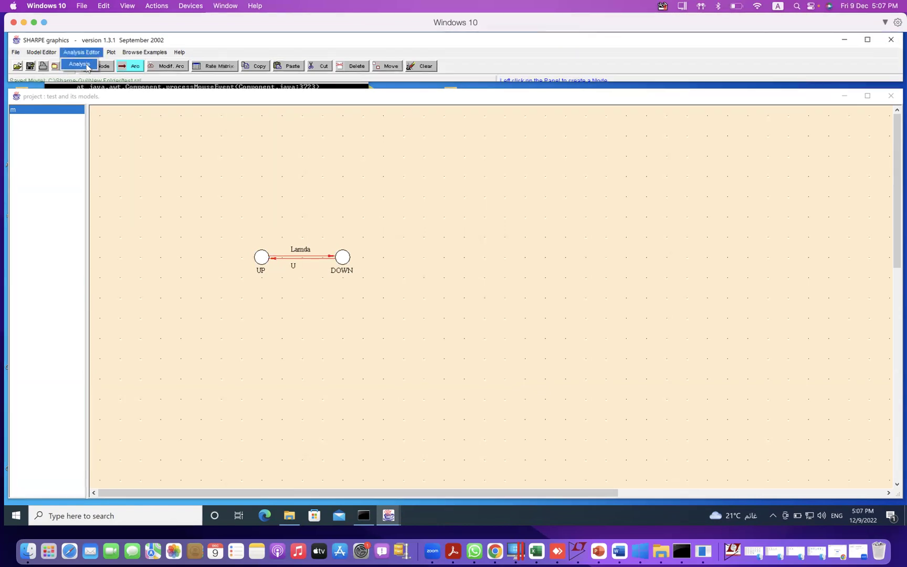
left_click(87, 67)
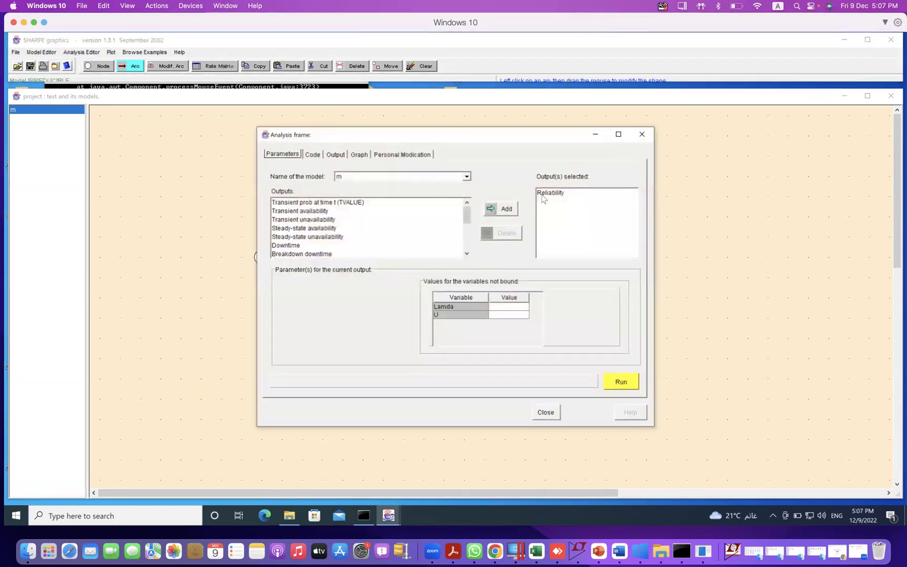
left_click(558, 194)
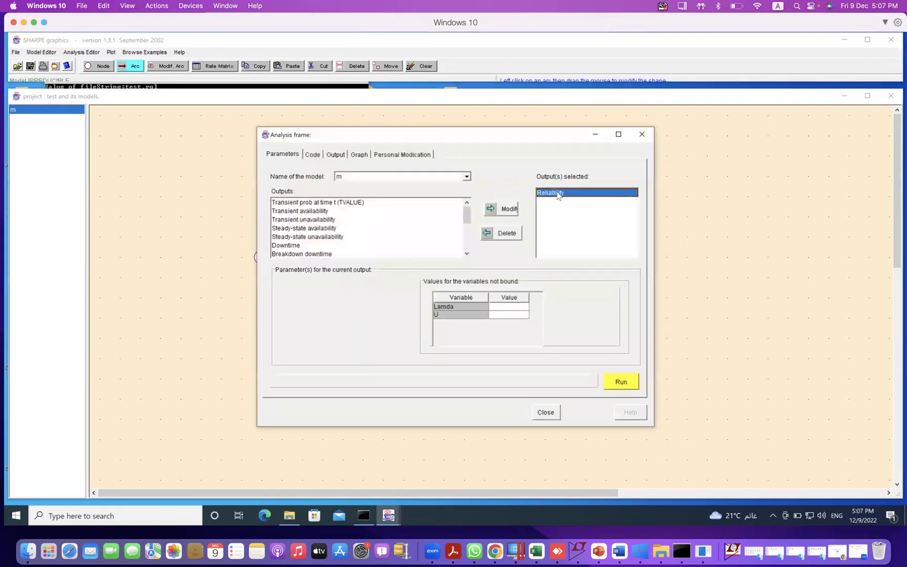
left_click(501, 237)
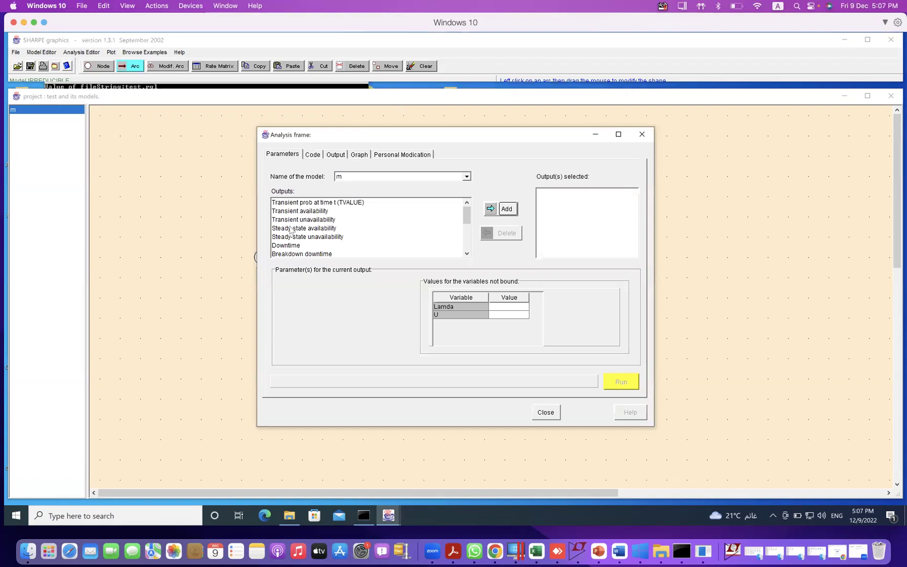
Step: Choose the steady-state availability output and define an up-states configuration named m2 containing the UP state
left_click(330, 229)
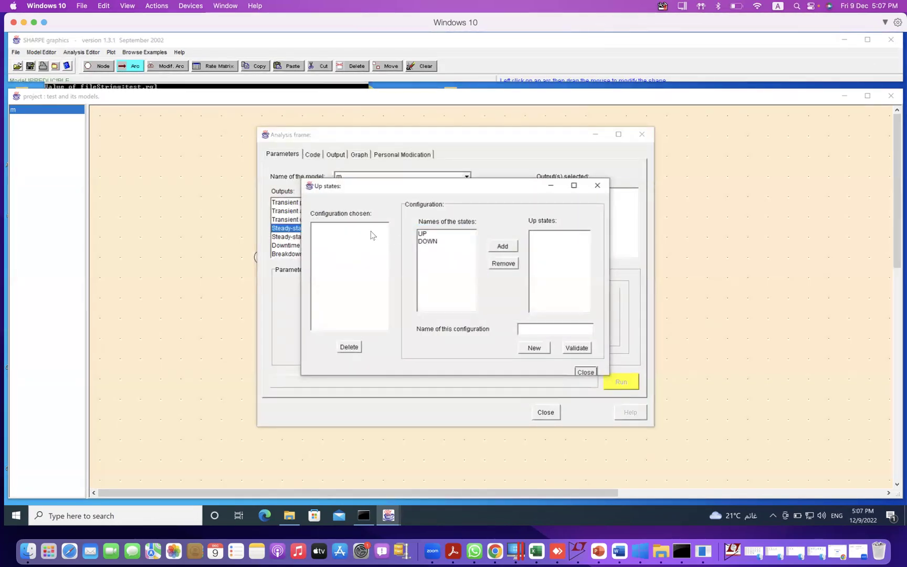
left_click(426, 235)
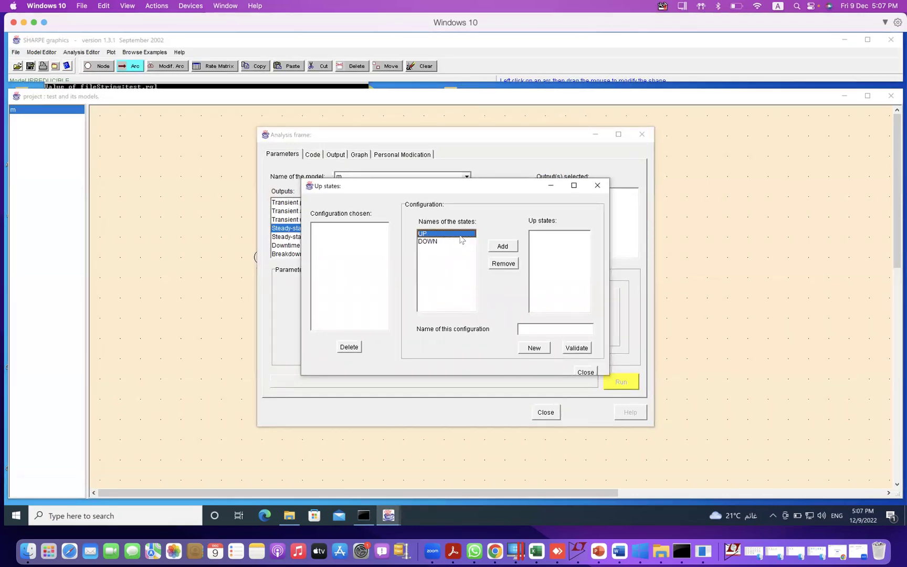
left_click(505, 247)
left_click(532, 328)
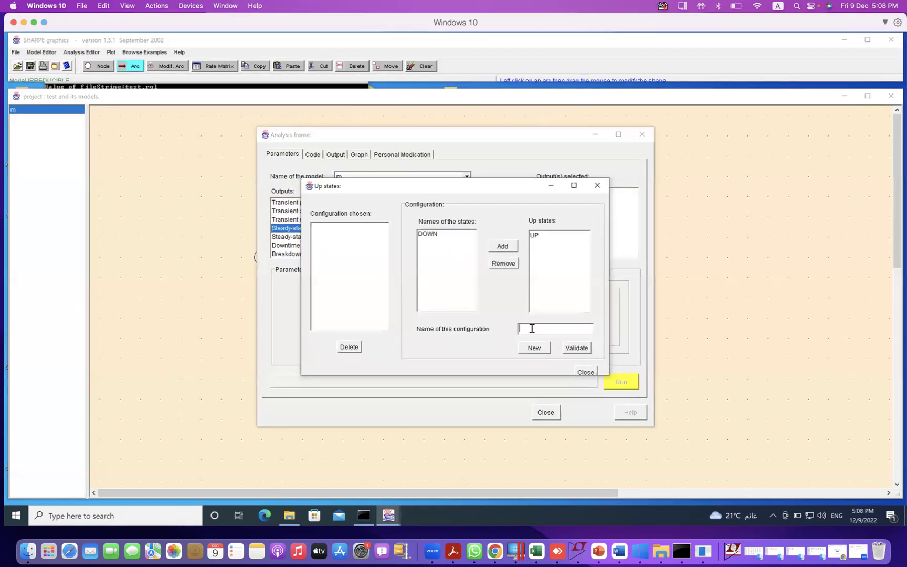
type("m2")
left_click(576, 349)
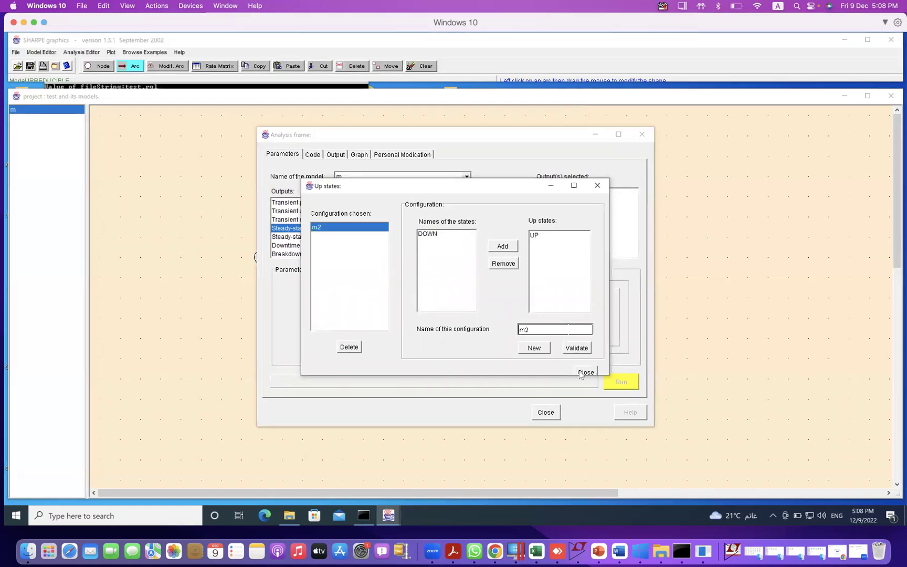
left_click(583, 372)
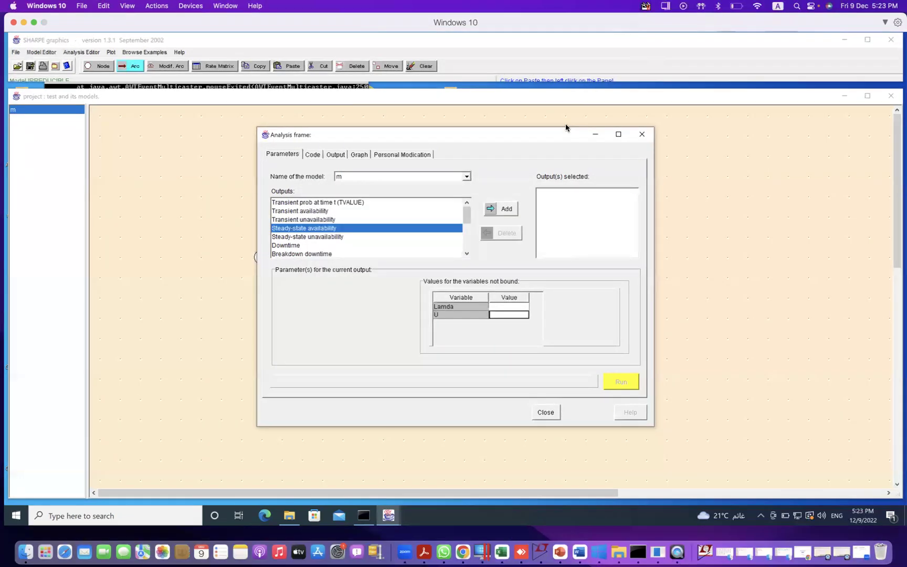
Step: Set the unbound variables Lamda to 0.1 and U to 1
left_click(508, 307)
type("0.1")
left_click(501, 316)
type("1")
left_click(483, 316)
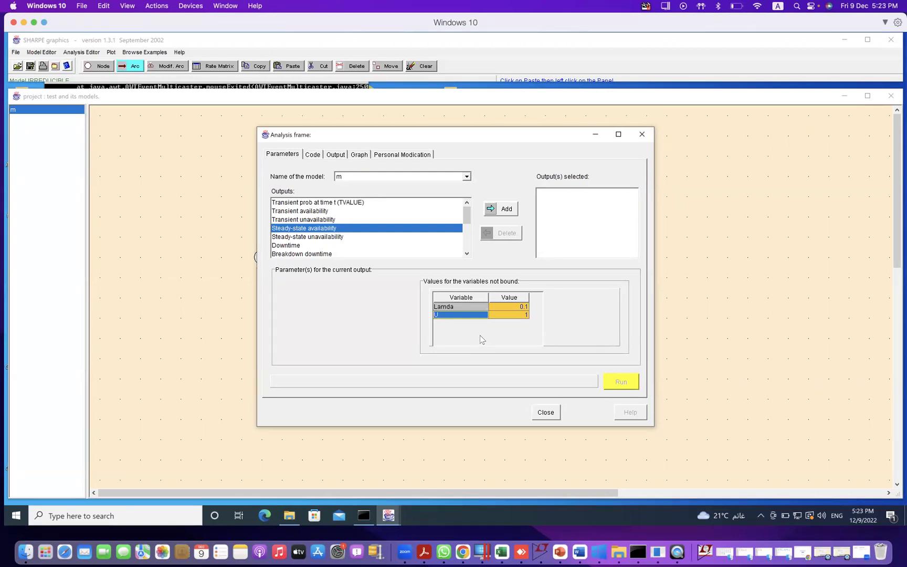
Step: Add steady-state availability to the selected outputs and run the analysis
left_click(509, 210)
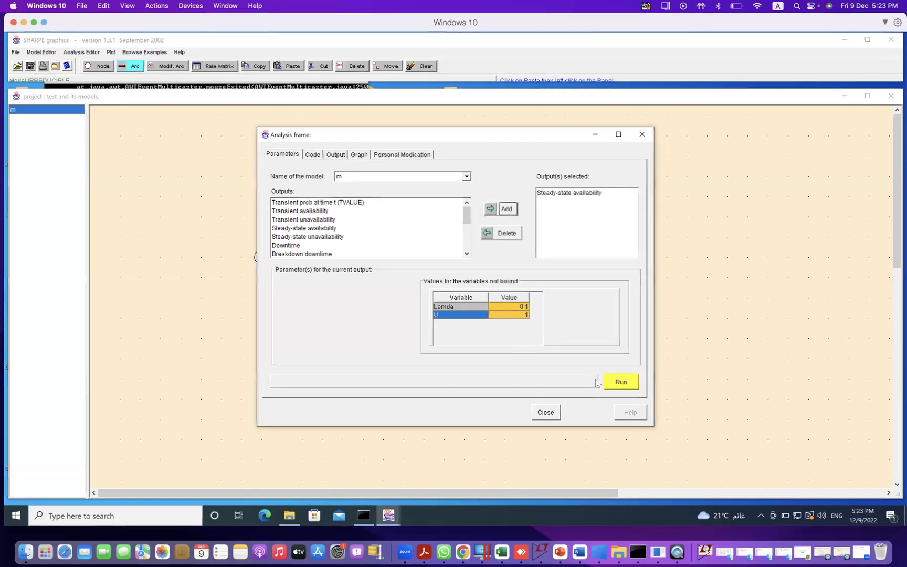
left_click(617, 386)
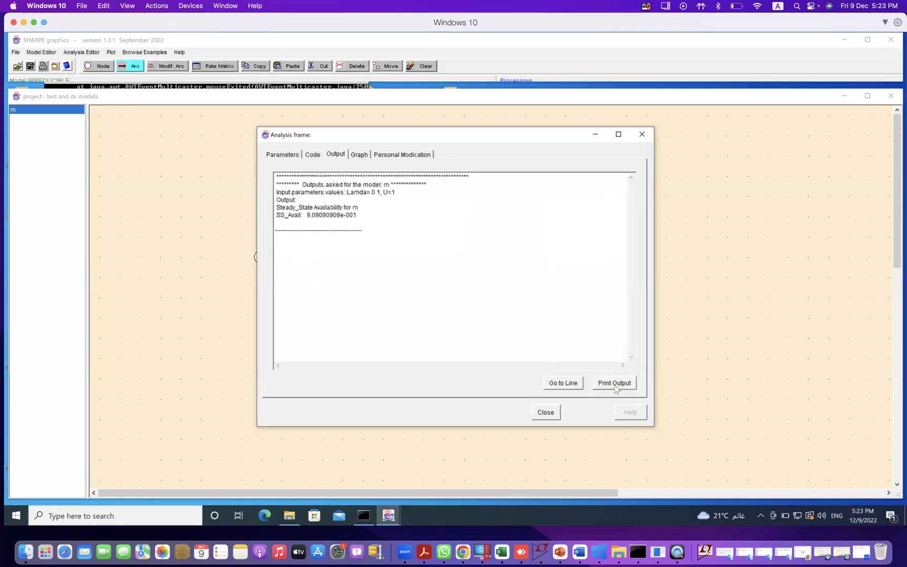